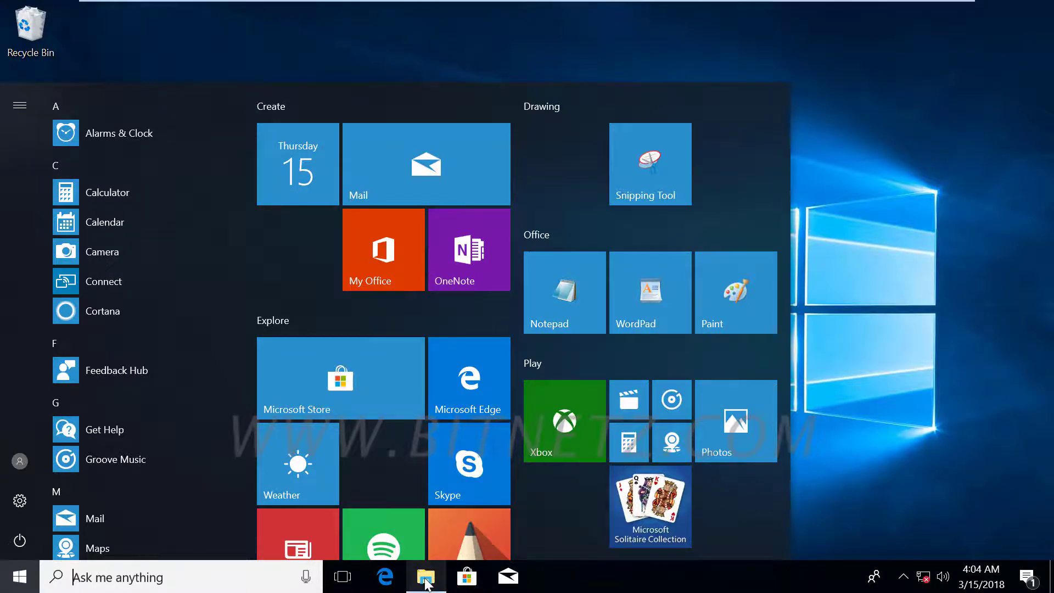
Step: Open the New Volume (E:) drive in File Explorer and create a new folder named start
mouse_move(427, 583)
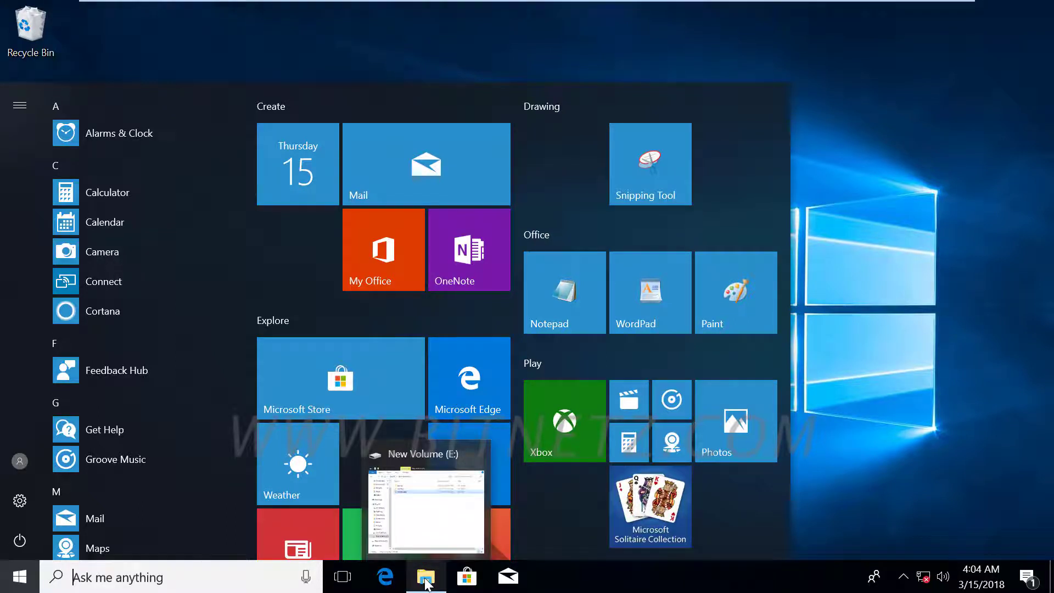
left_click(427, 584)
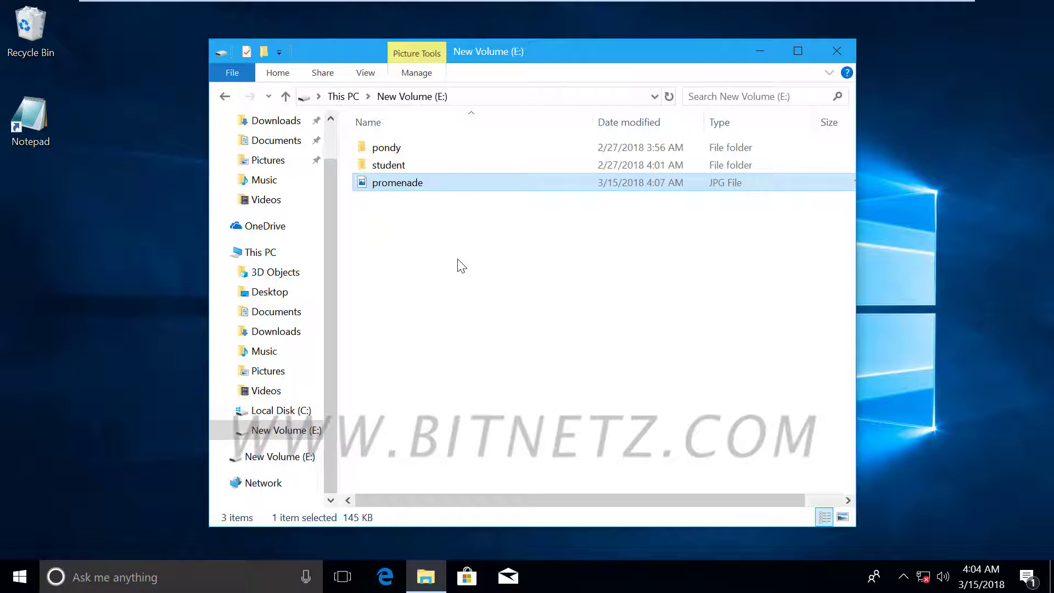
right_click(458, 260)
mouse_move(509, 463)
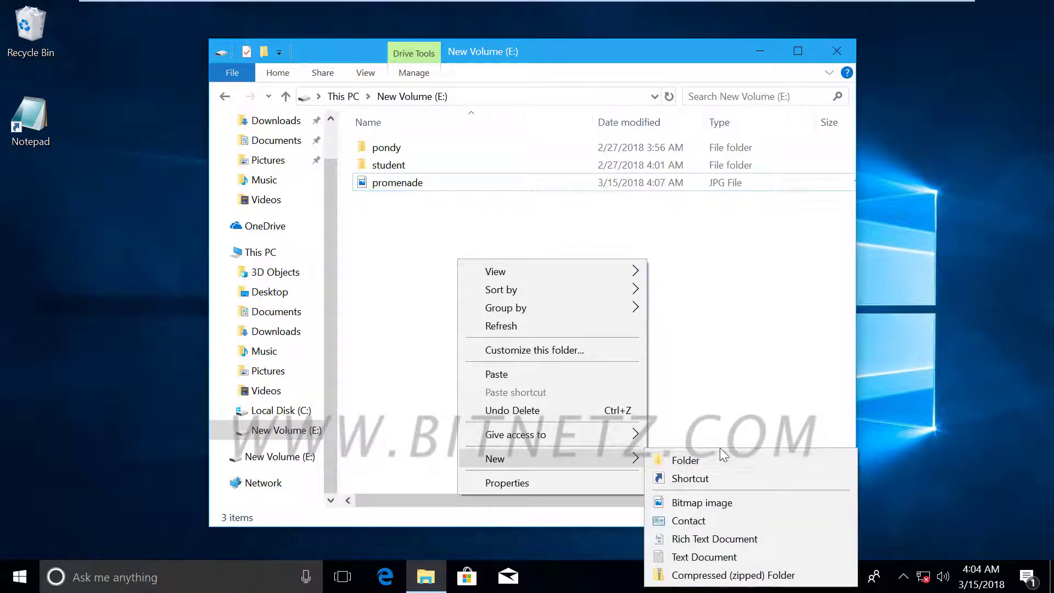
left_click(704, 458)
type("s")
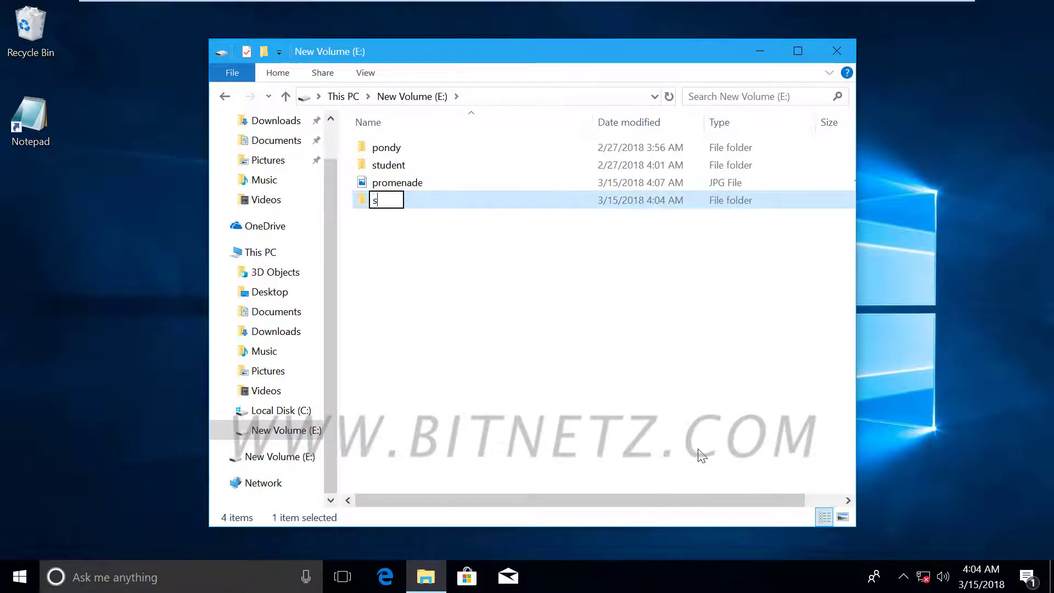
type("tart")
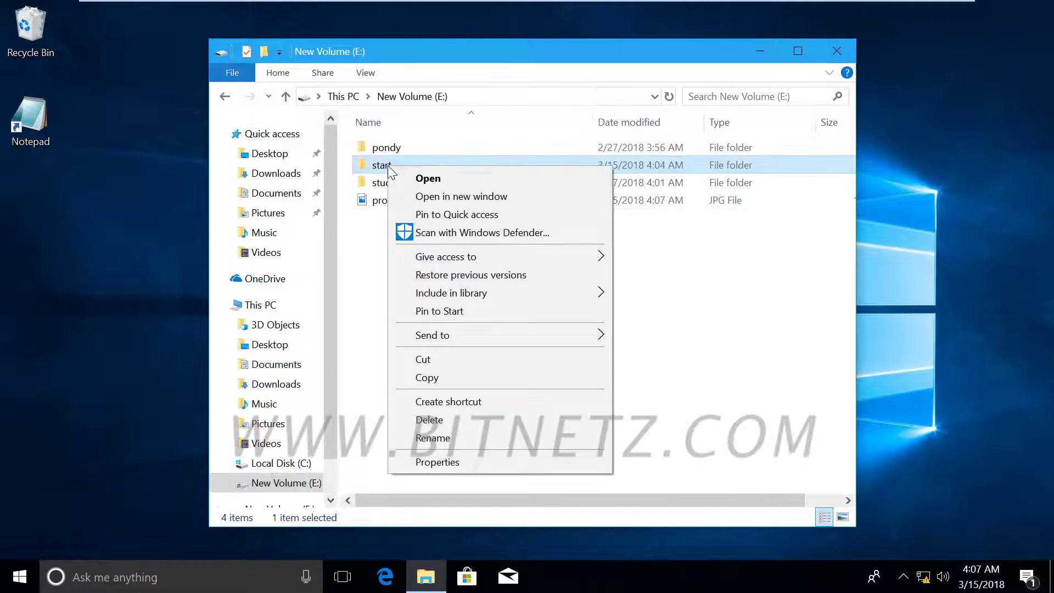
Step: Share the start folder on the network with Everyone at Read permission, and copy its network path
left_click(449, 463)
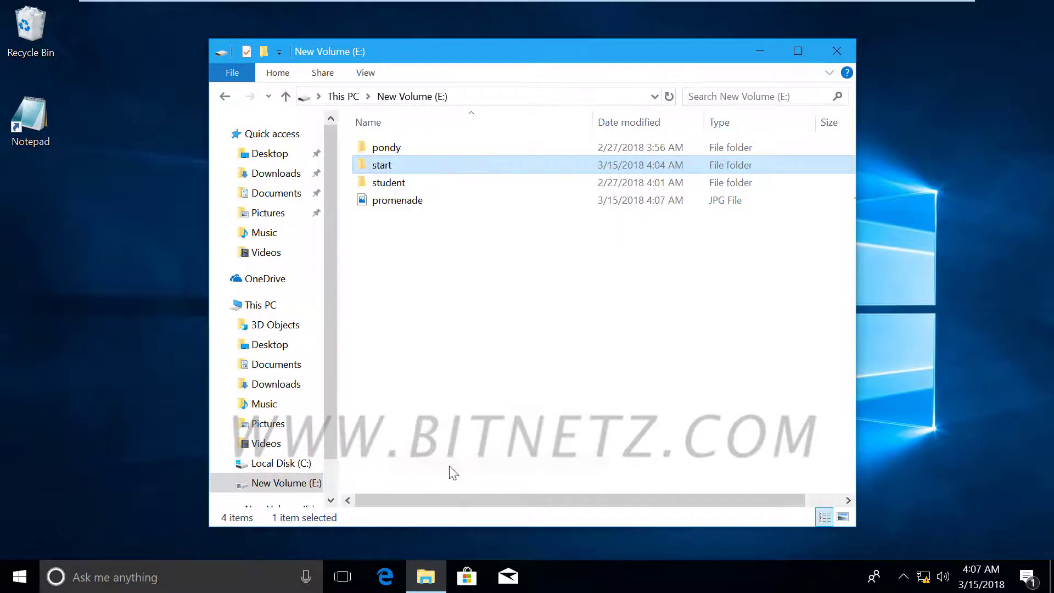
left_click(461, 190)
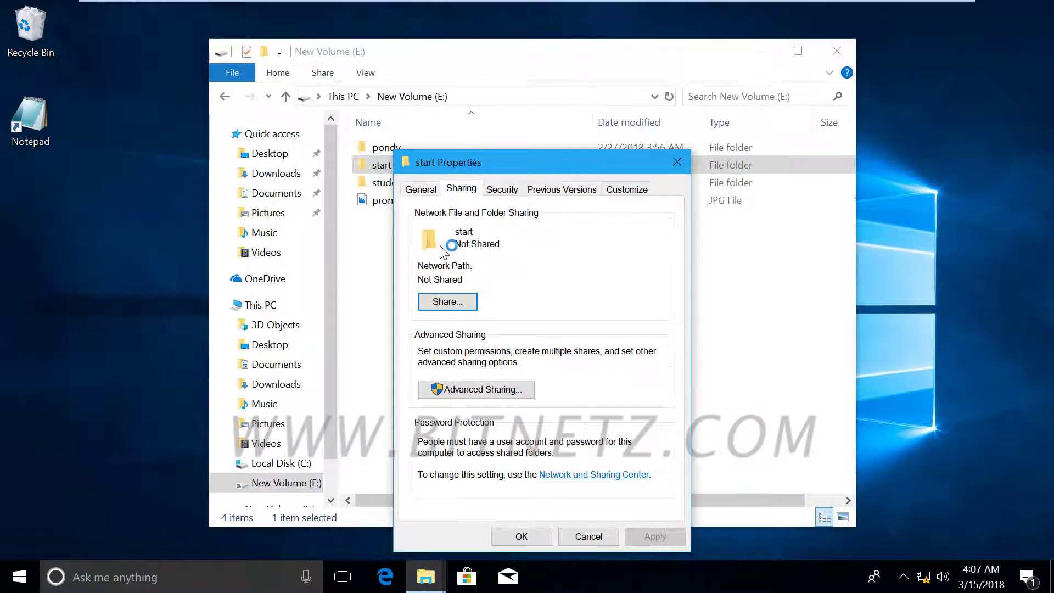
left_click(449, 306)
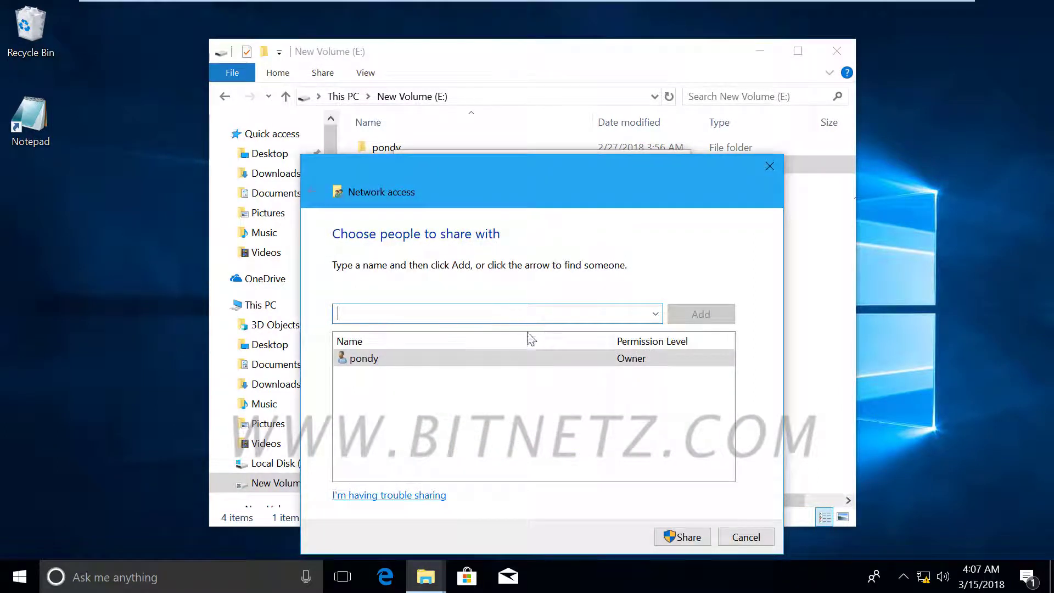
type("everyone")
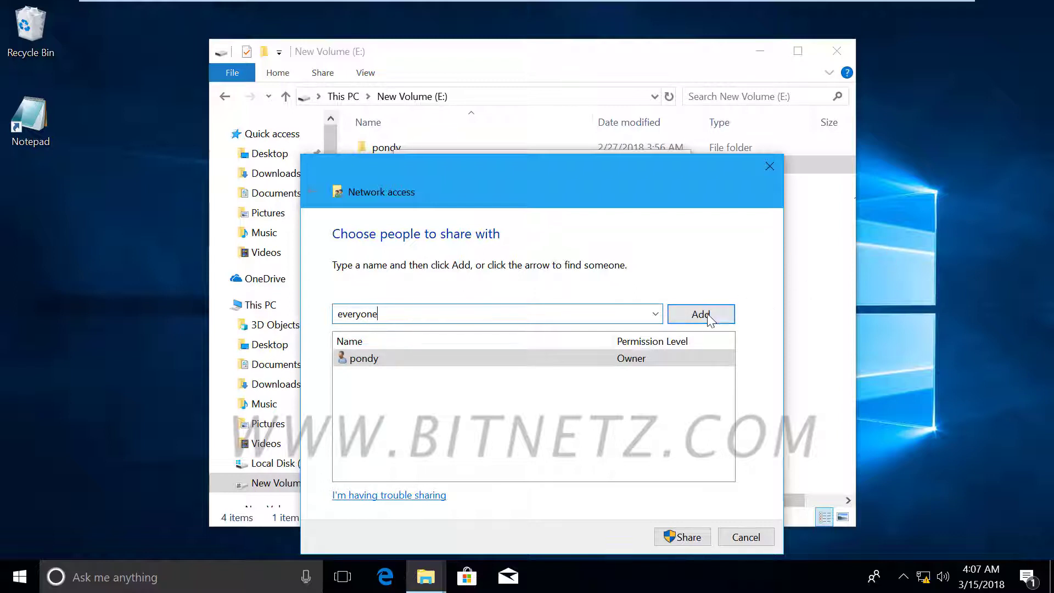
left_click(708, 318)
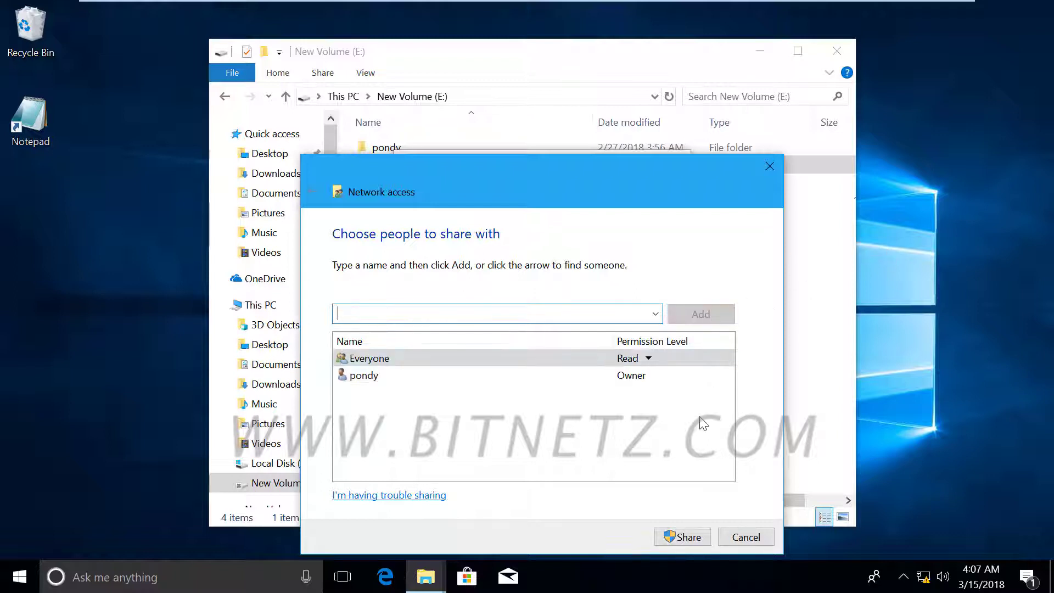
left_click(686, 538)
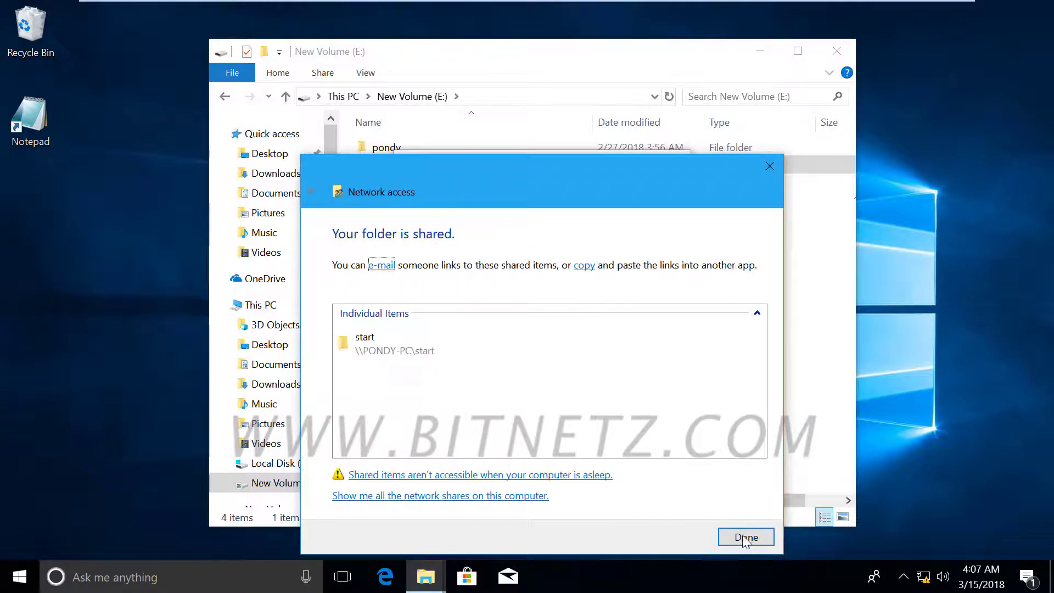
left_click(744, 538)
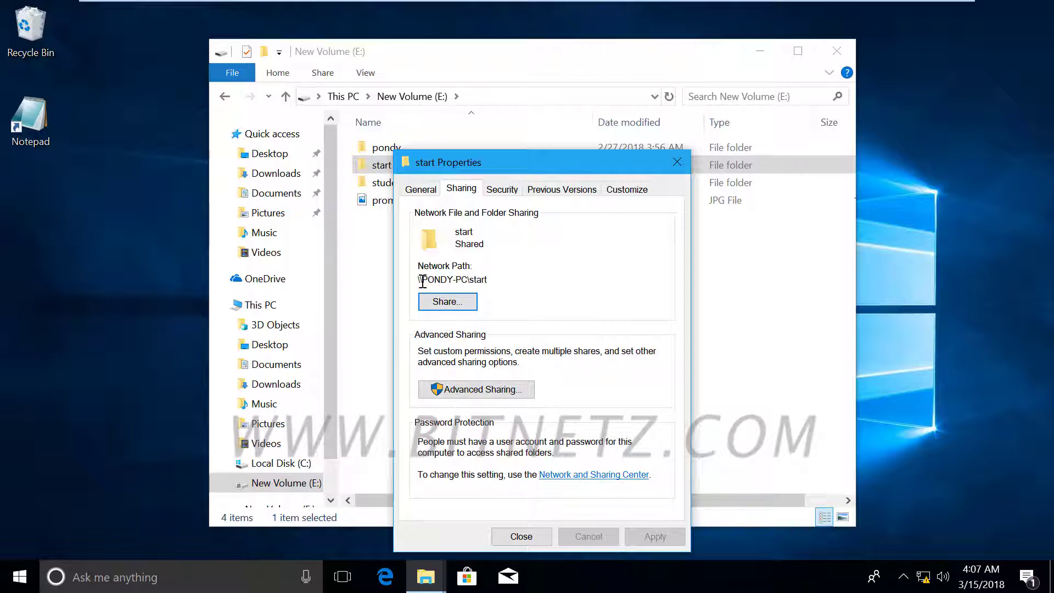
left_click_drag(419, 281, 483, 281)
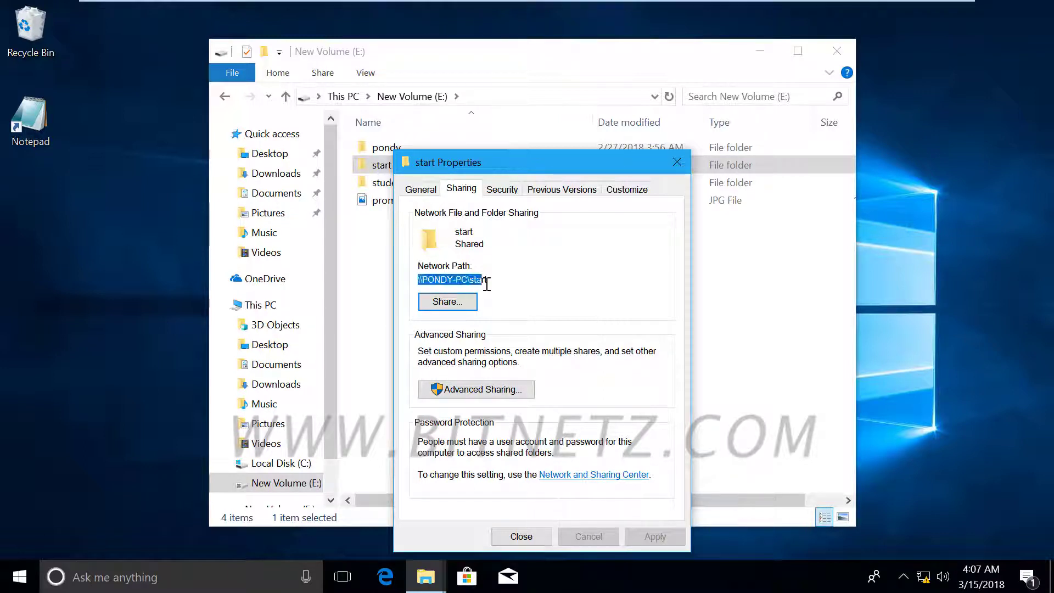
left_click(527, 538)
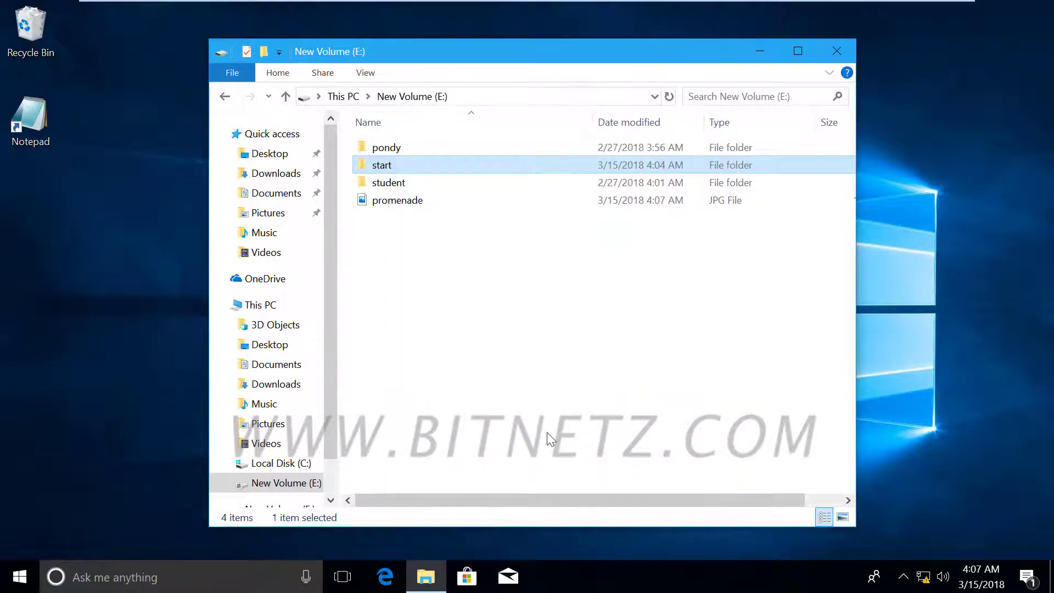
Step: Rename the promenade image as pondyBeach and move it into the start folder
left_click(412, 202)
left_click(412, 202)
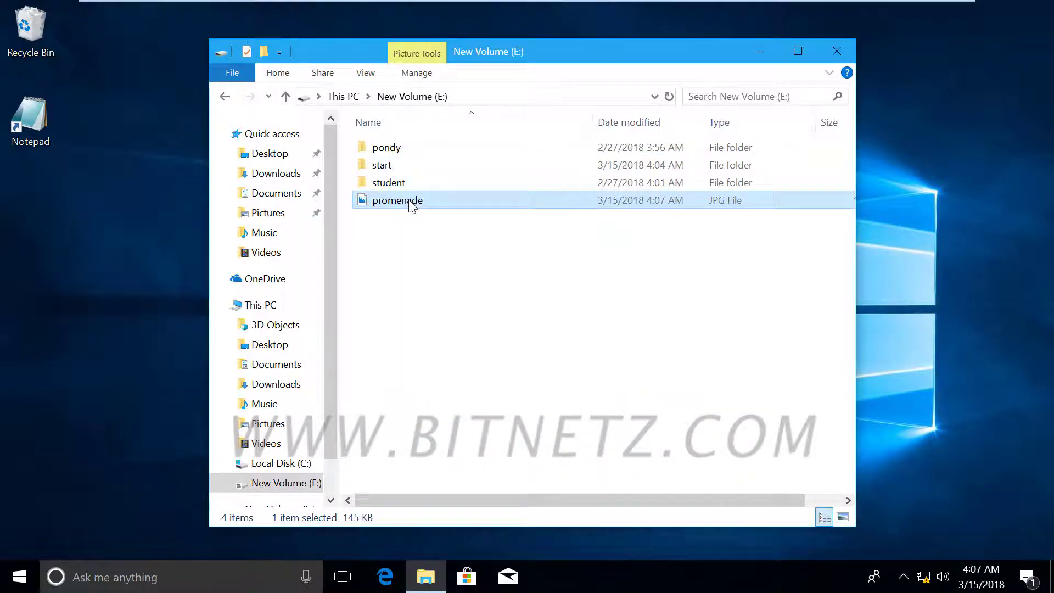
type("pondyBeach")
key("Return")
left_click_drag(419, 189, 414, 169)
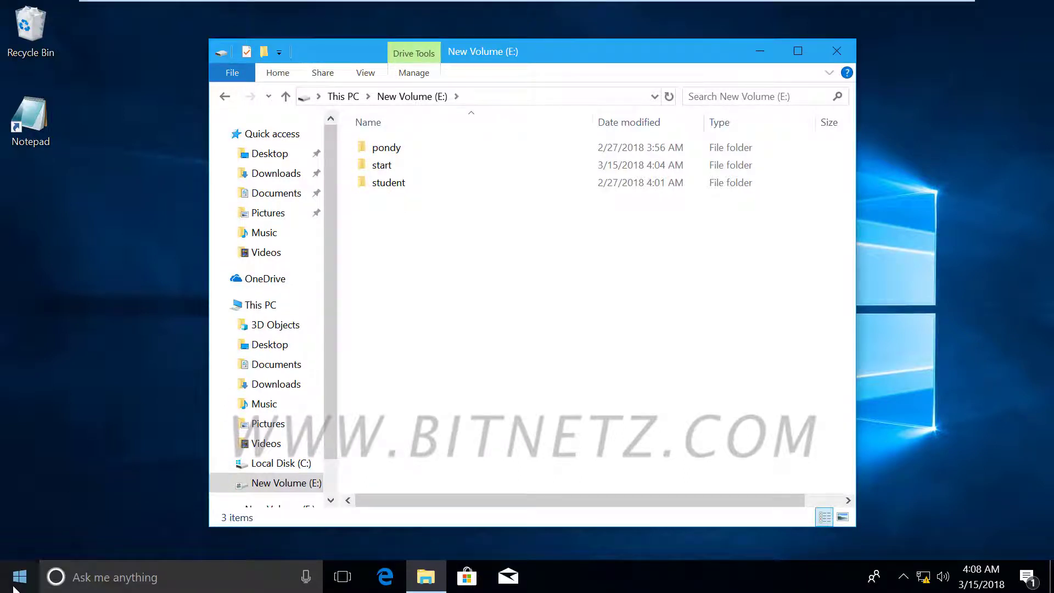
Step: Search for "power" and launch Windows PowerShell ISE
left_click(20, 577)
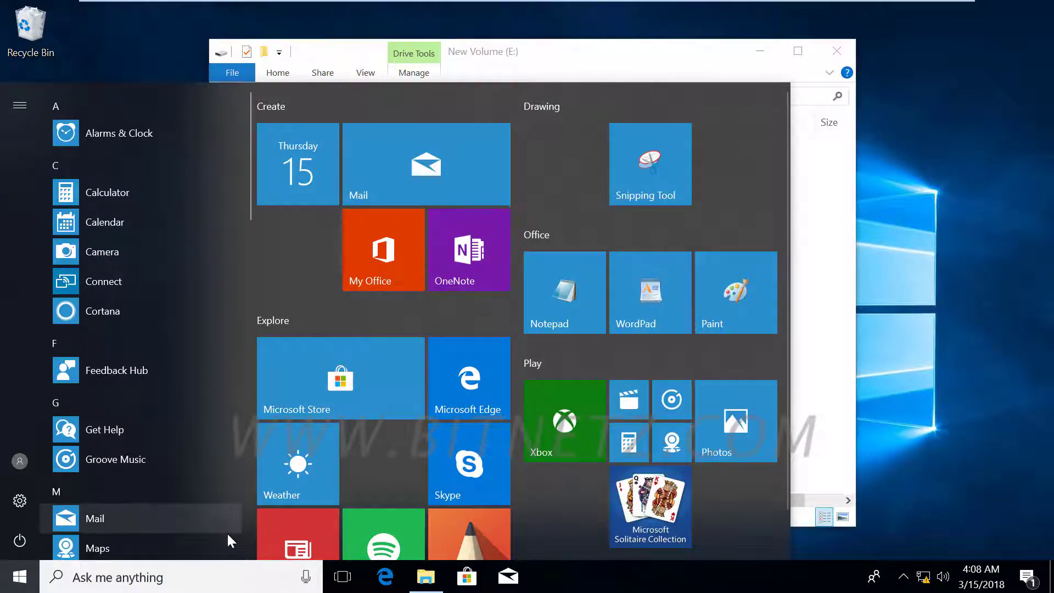
left_click(206, 584)
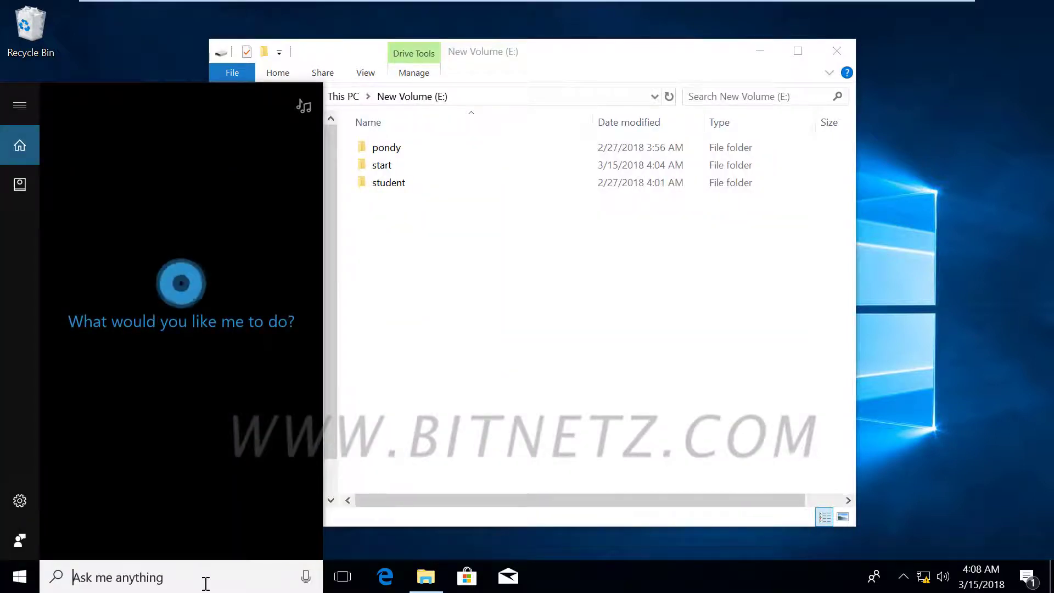
type("po")
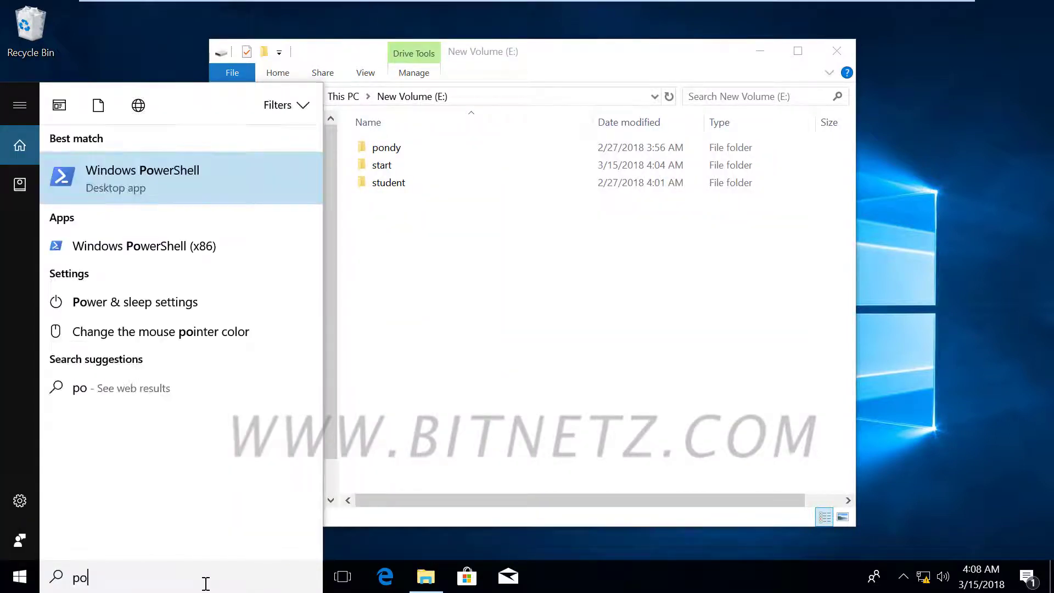
type("wer")
left_click(177, 249)
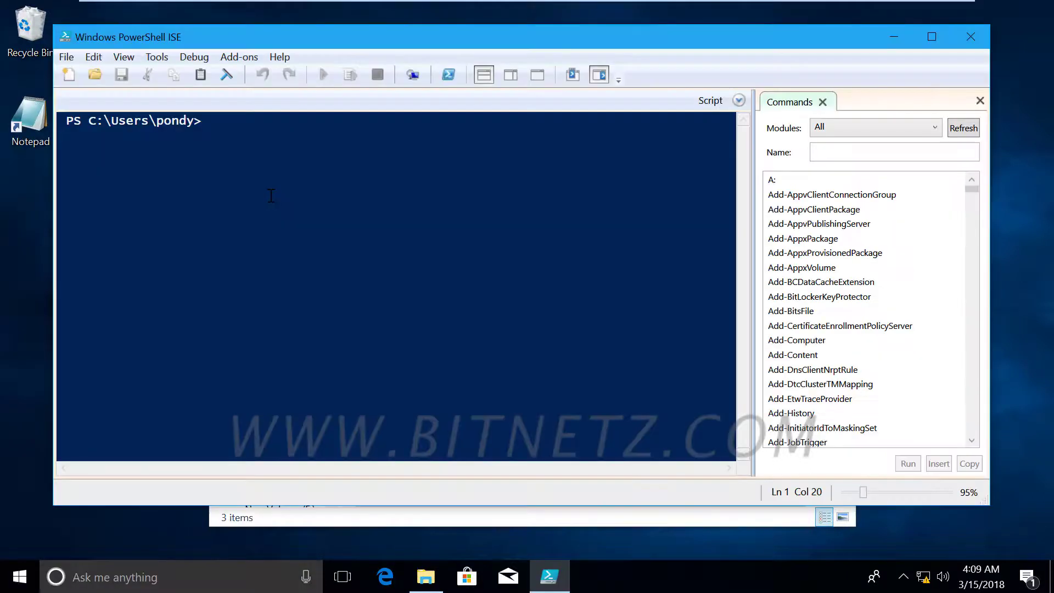
Step: Export the current Start menu layout to \\PONDY-PC\start\start.xml with Export-StartLayout, and close PowerShell ISE
type("Export-")
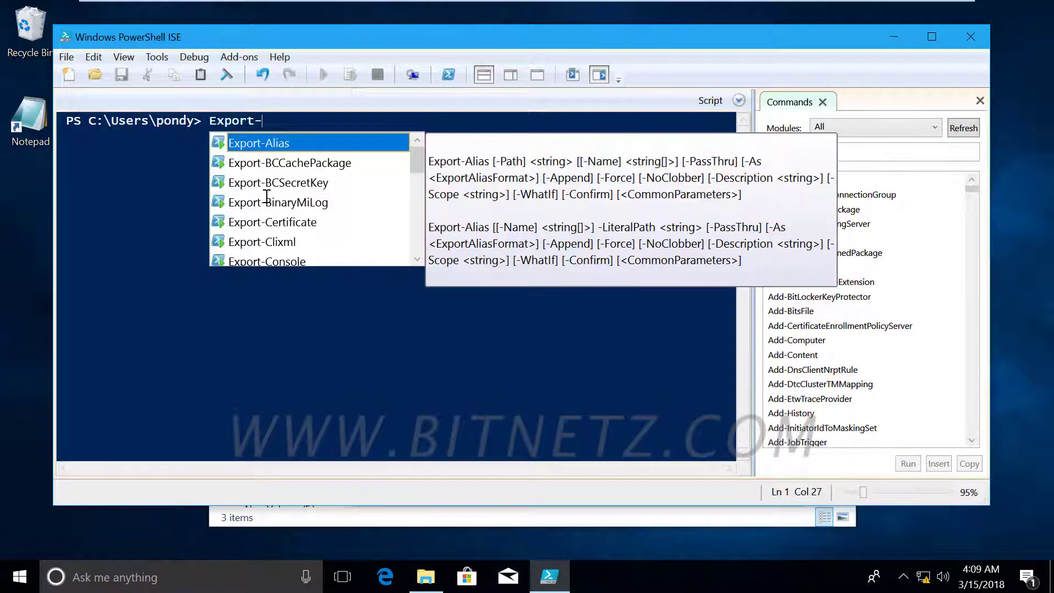
type("st")
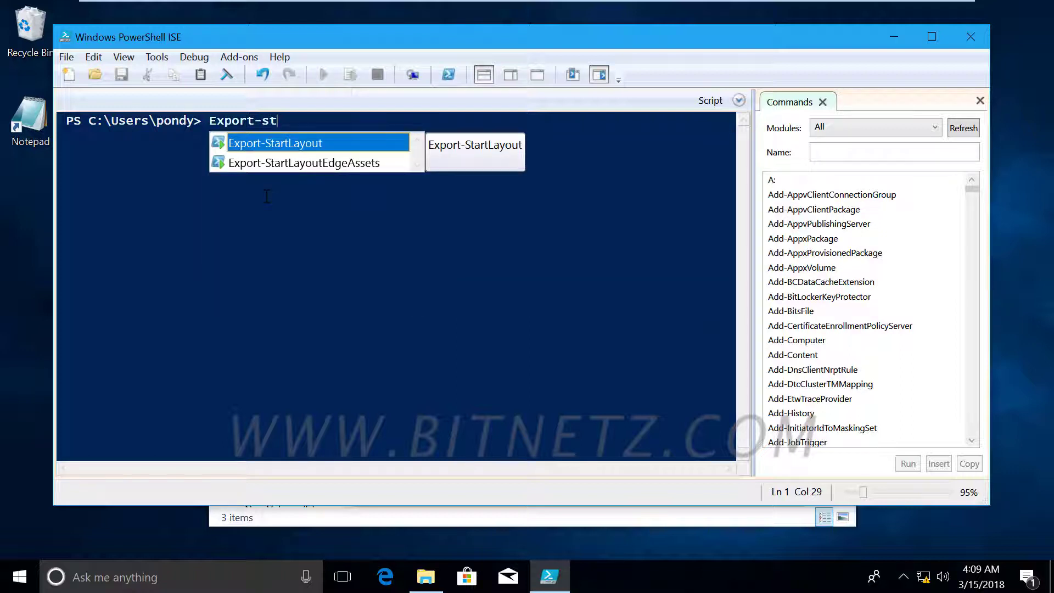
key("Tab")
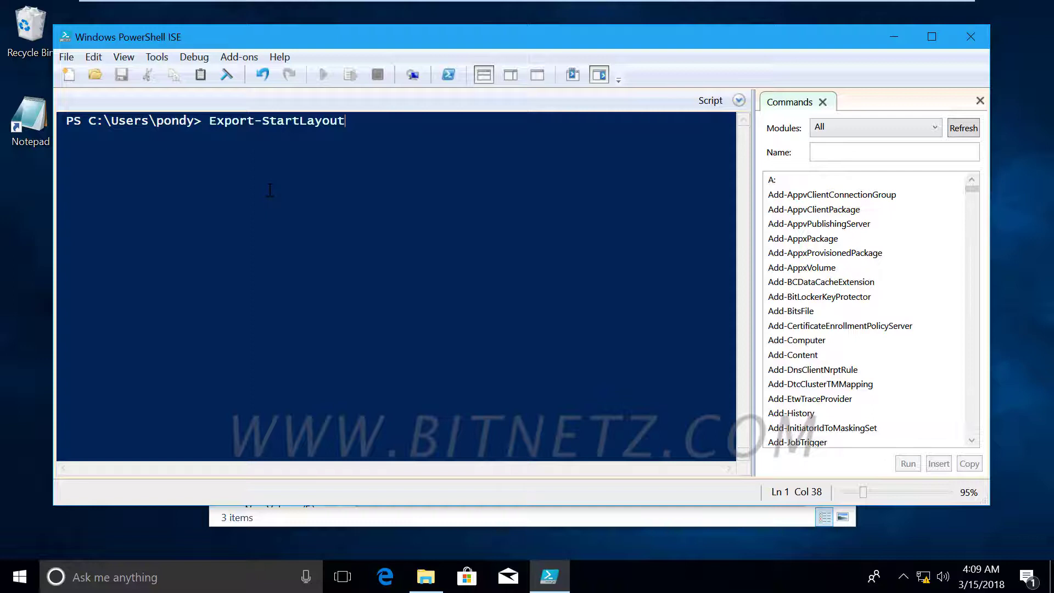
left_click(23, 585)
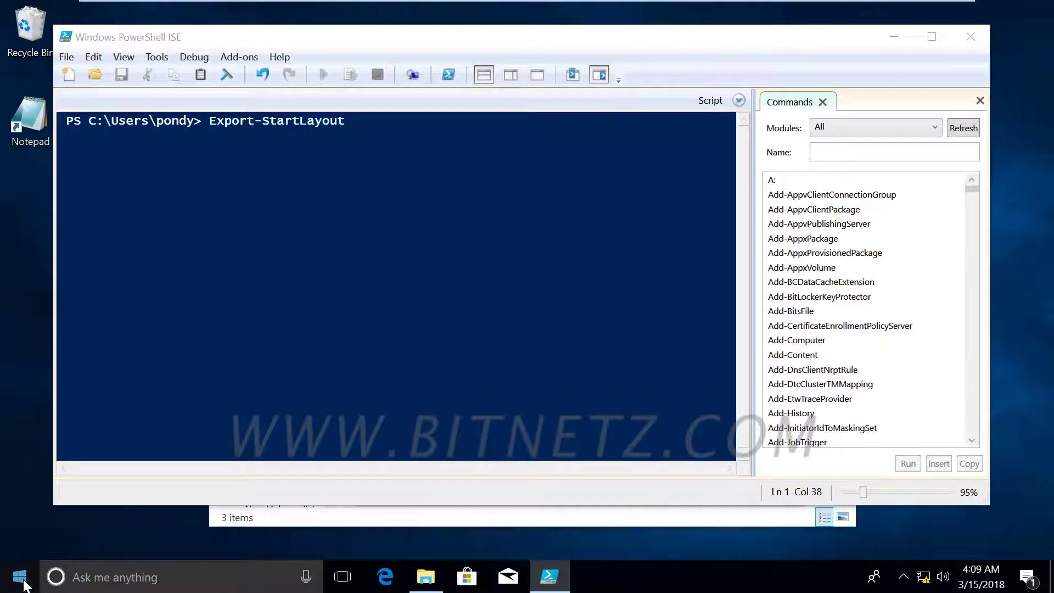
left_click(23, 585)
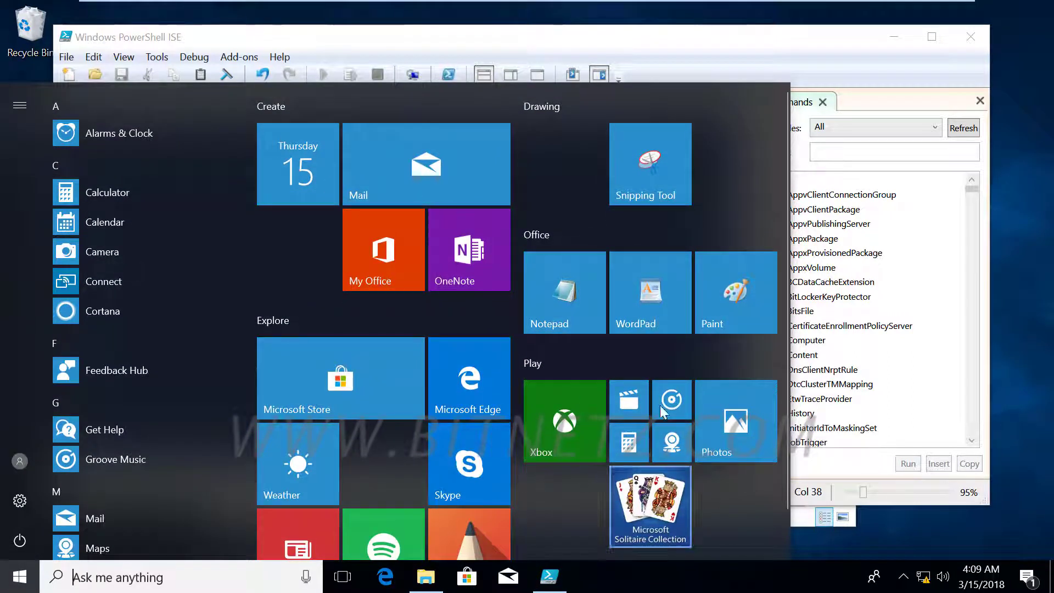
left_click(813, 47)
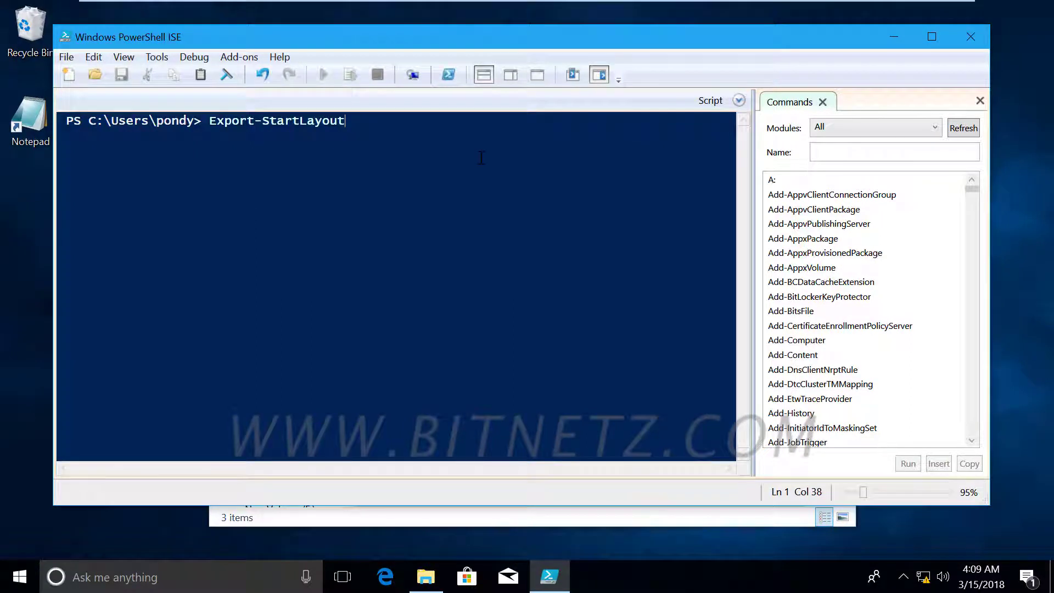
right_click(443, 140)
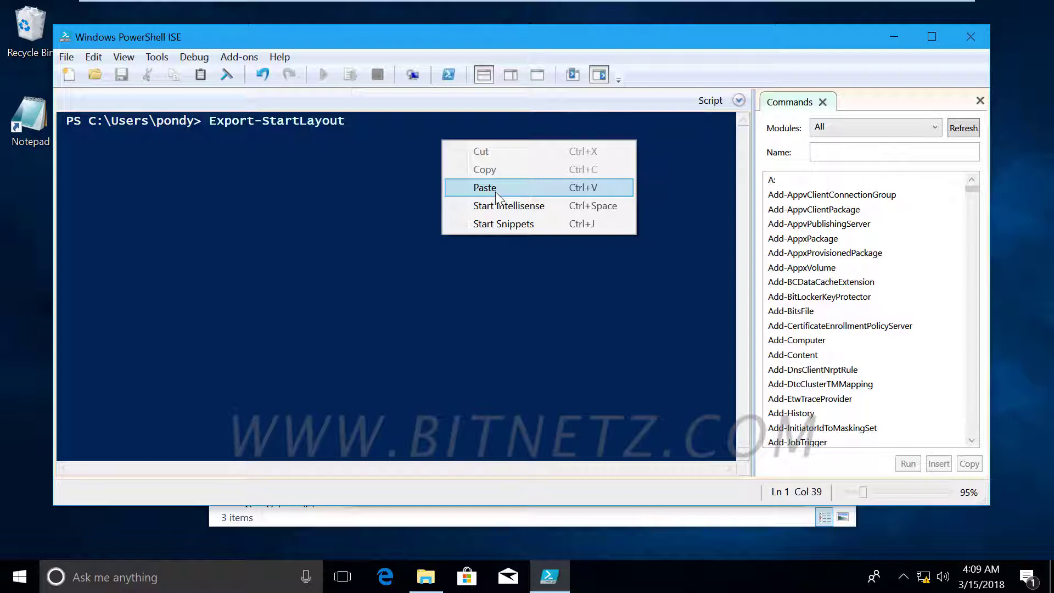
left_click(495, 192)
type("\\\\PONDY-PC\\start\\")
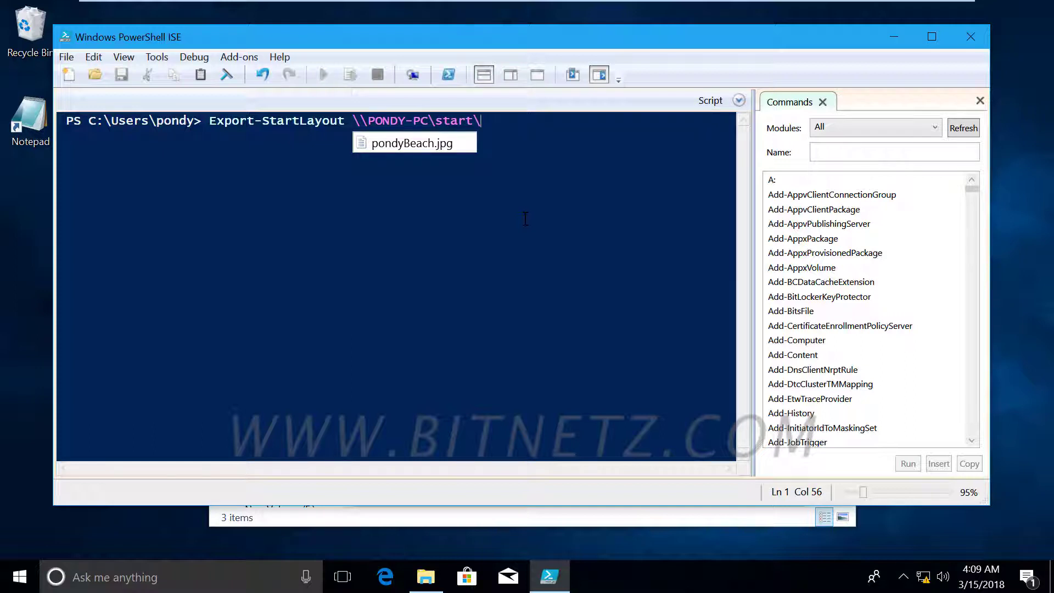
type("start.xml")
key("Return")
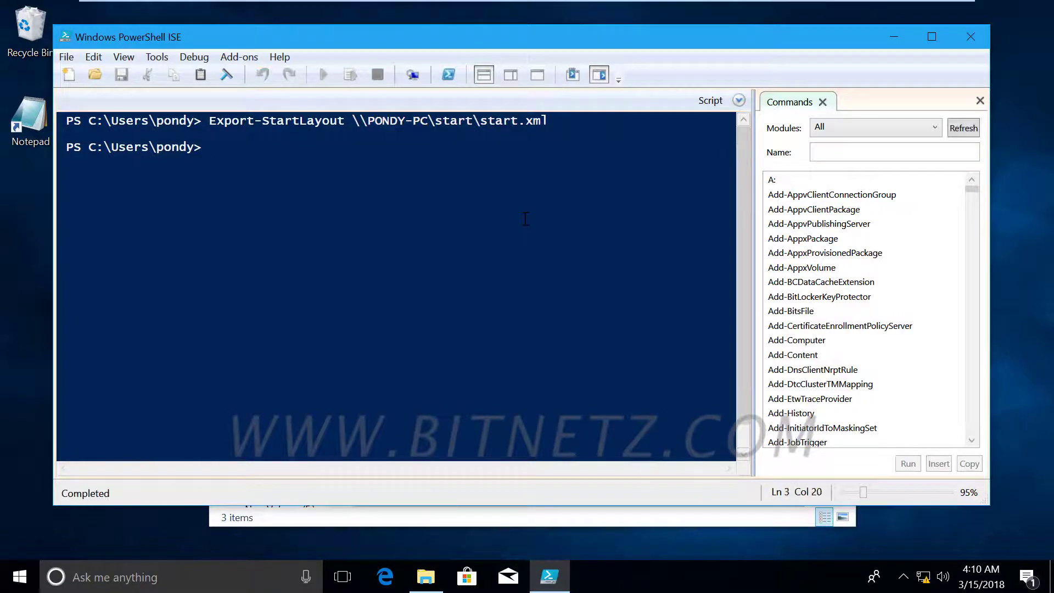
left_click(971, 38)
Step: Open the start XML file from the start folder and review the exported tile layout code
double_click(379, 165)
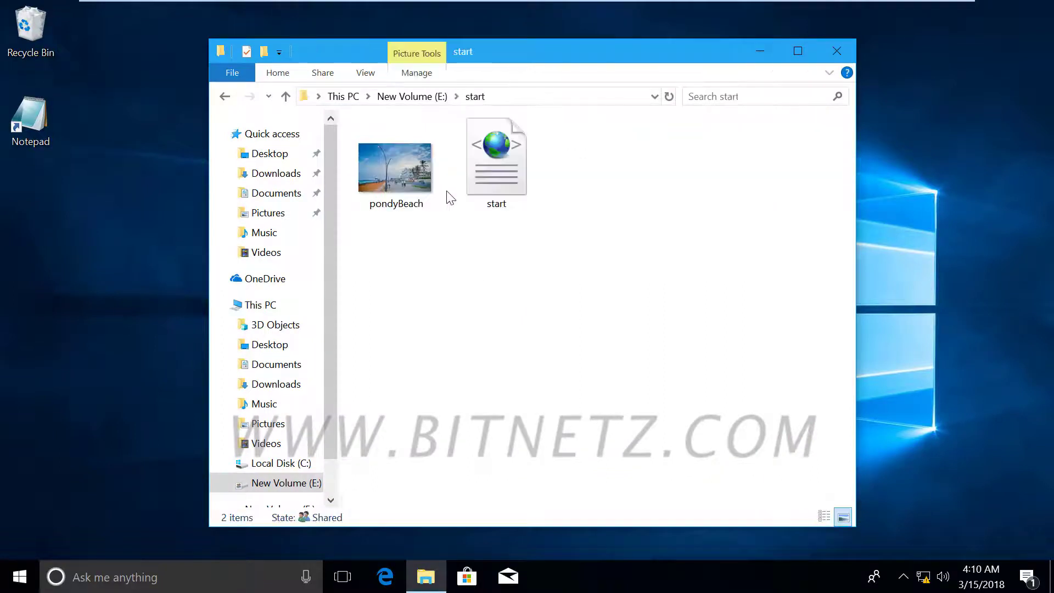
double_click(496, 156)
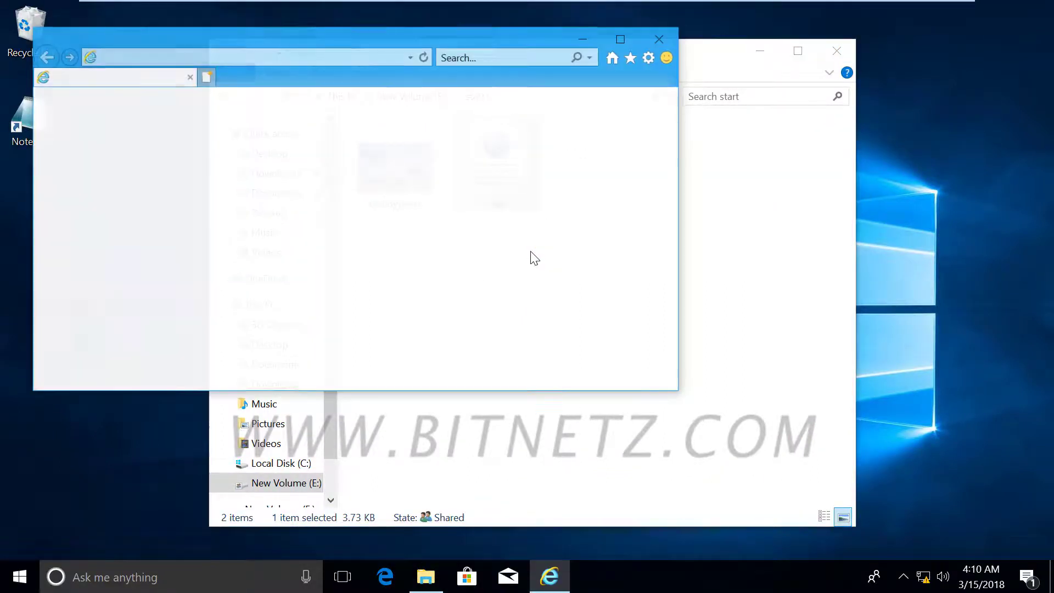
left_click(545, 214)
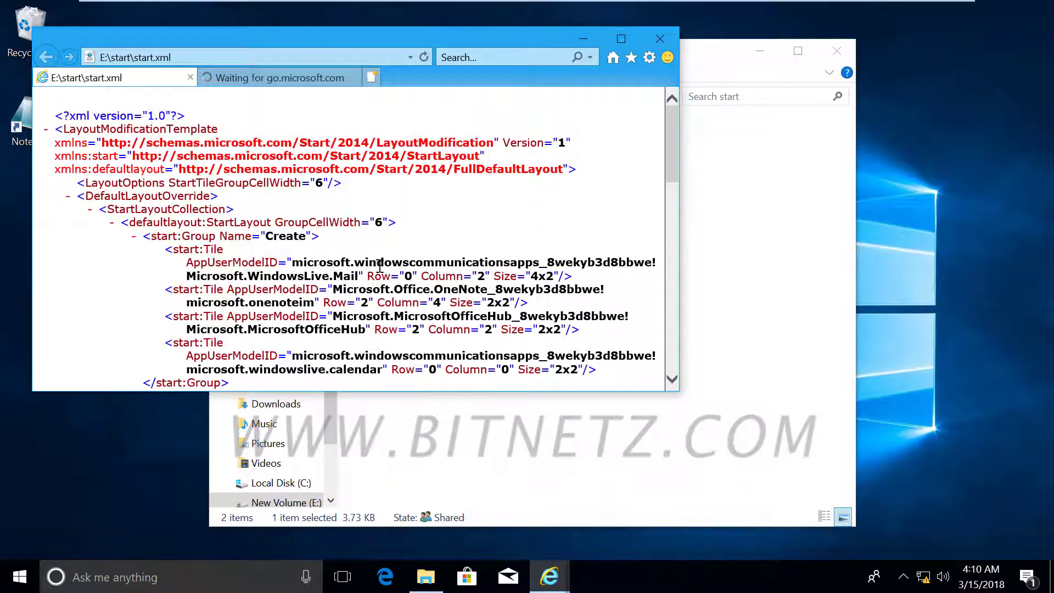
scroll(396, 257, "down", 3)
scroll(396, 257, "down", 10)
Step: Search for "mmc" and launch Microsoft Management Console, allowing it to make changes to the device
left_click(185, 578)
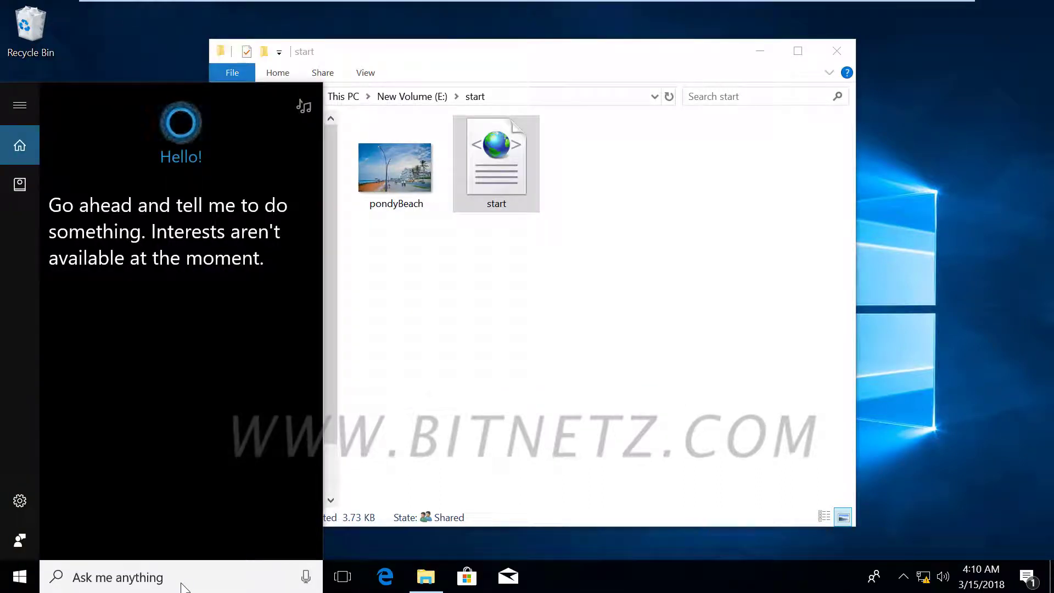
type("mmc")
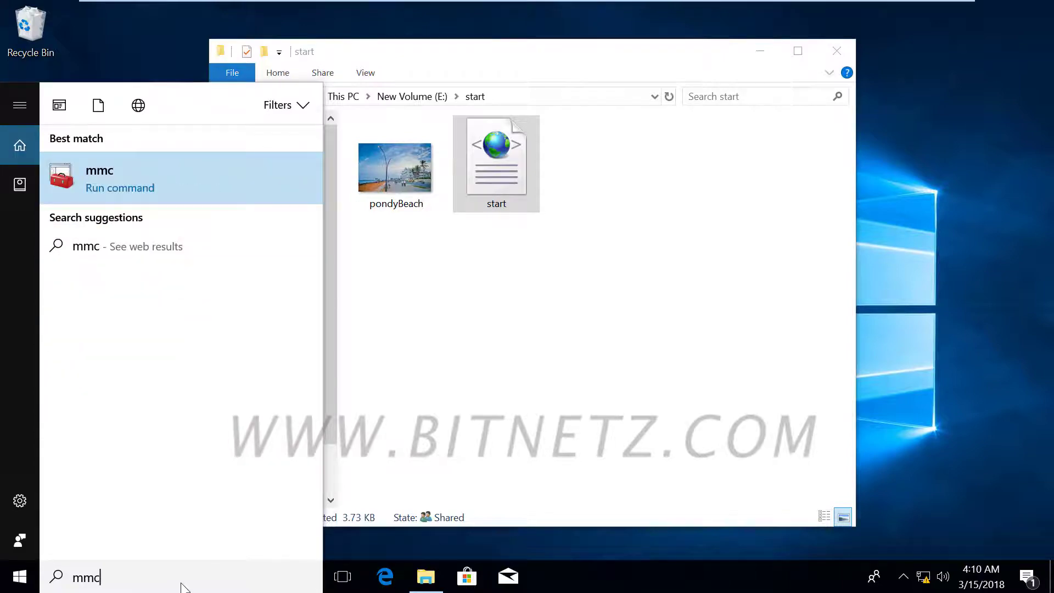
key("Return")
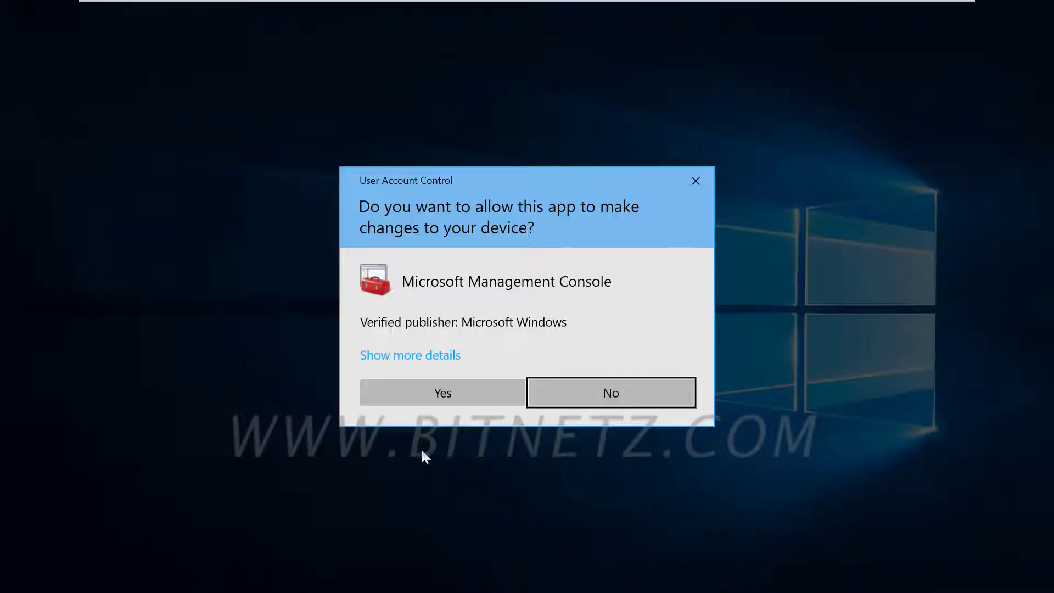
left_click(436, 392)
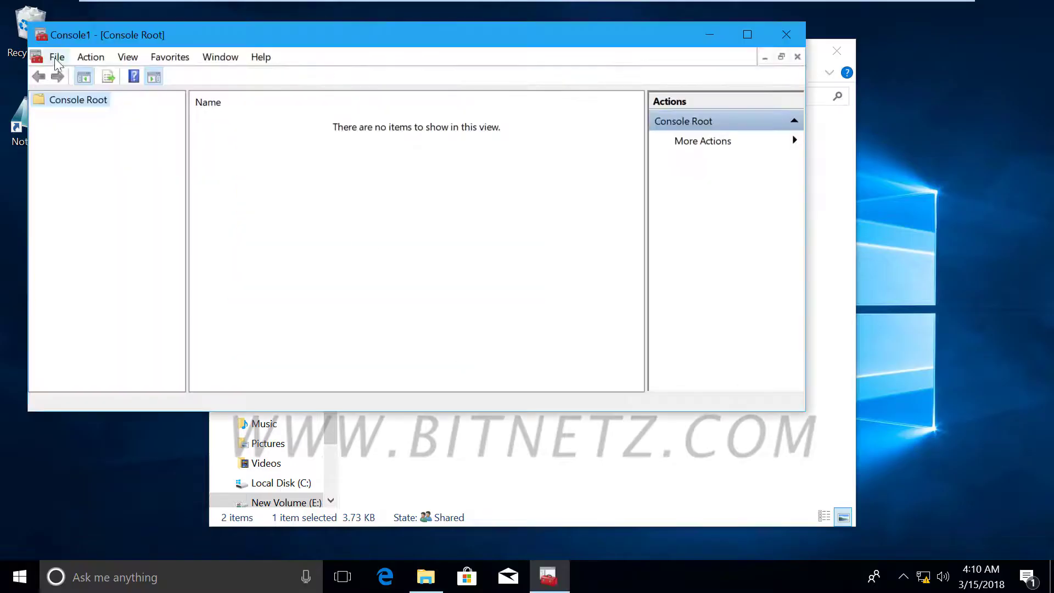
Step: Add the Group Policy Object snap-in for this computer to the console root
key("alt+f")
left_click(101, 155)
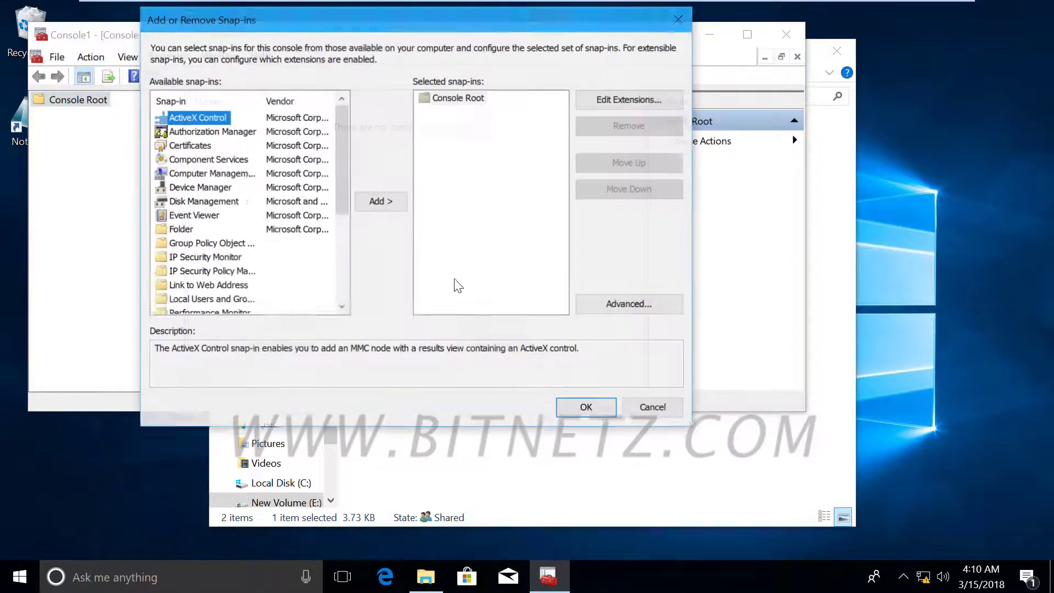
left_click(214, 247)
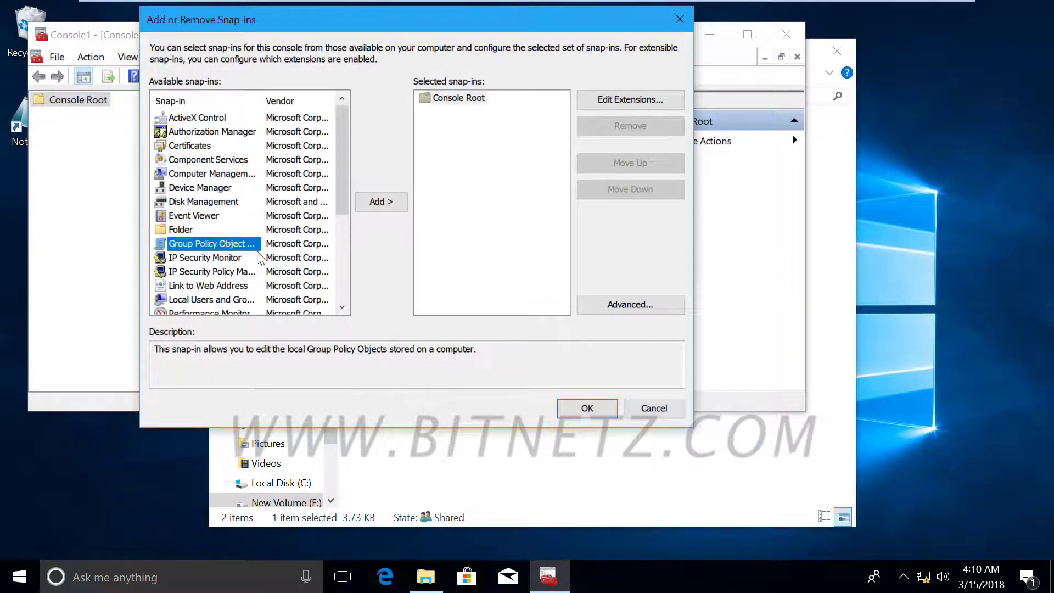
left_click(381, 203)
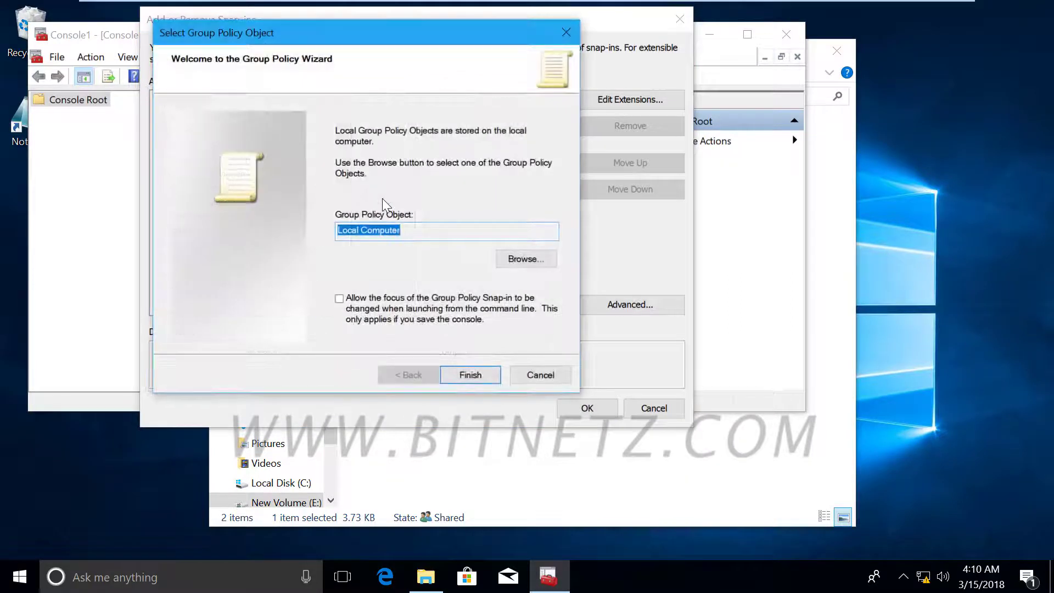
left_click(511, 258)
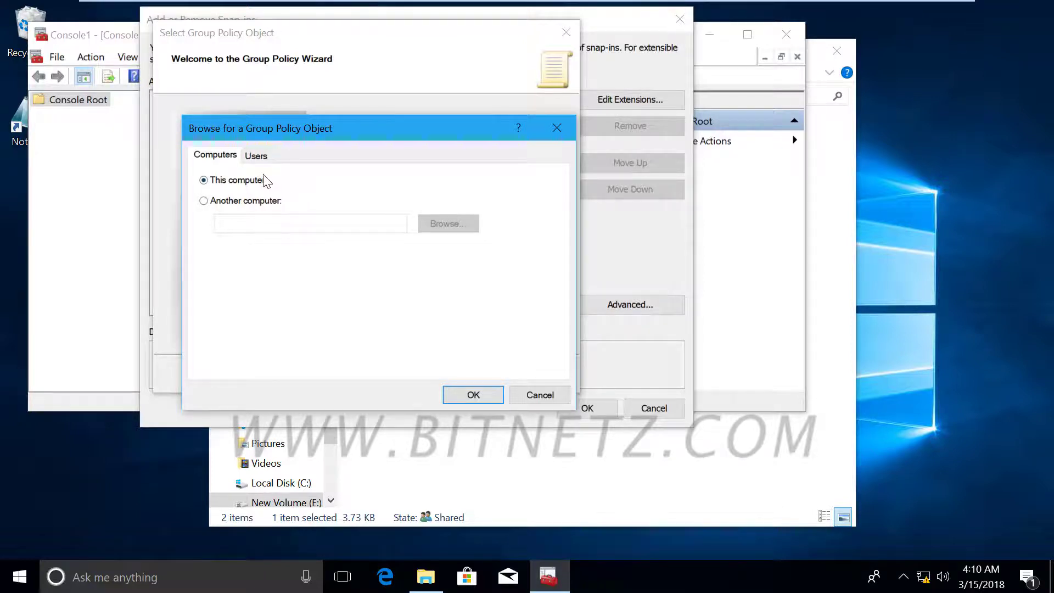
left_click(473, 396)
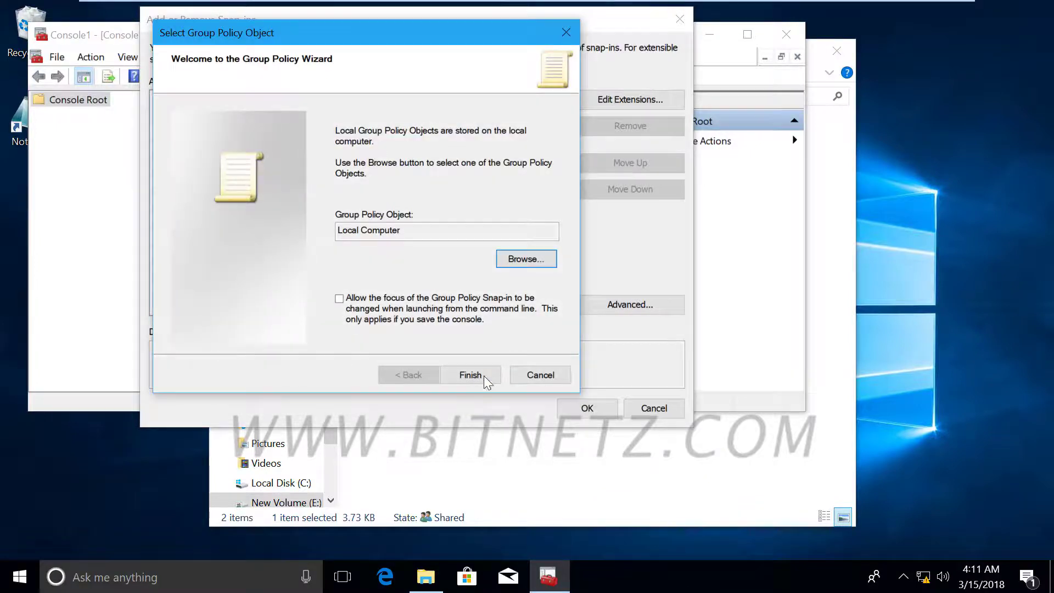
left_click(472, 373)
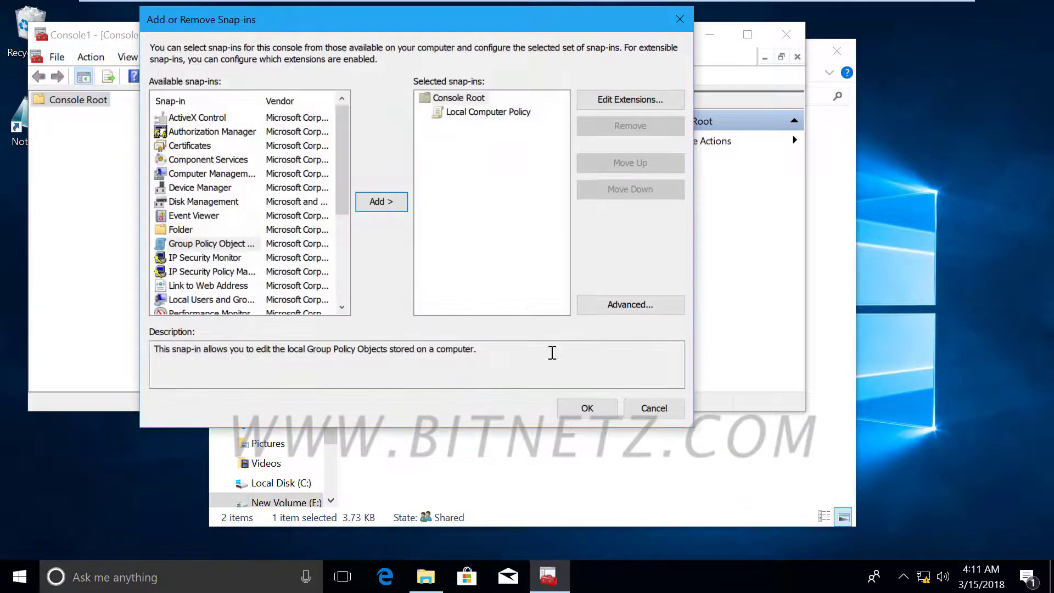
left_click(592, 407)
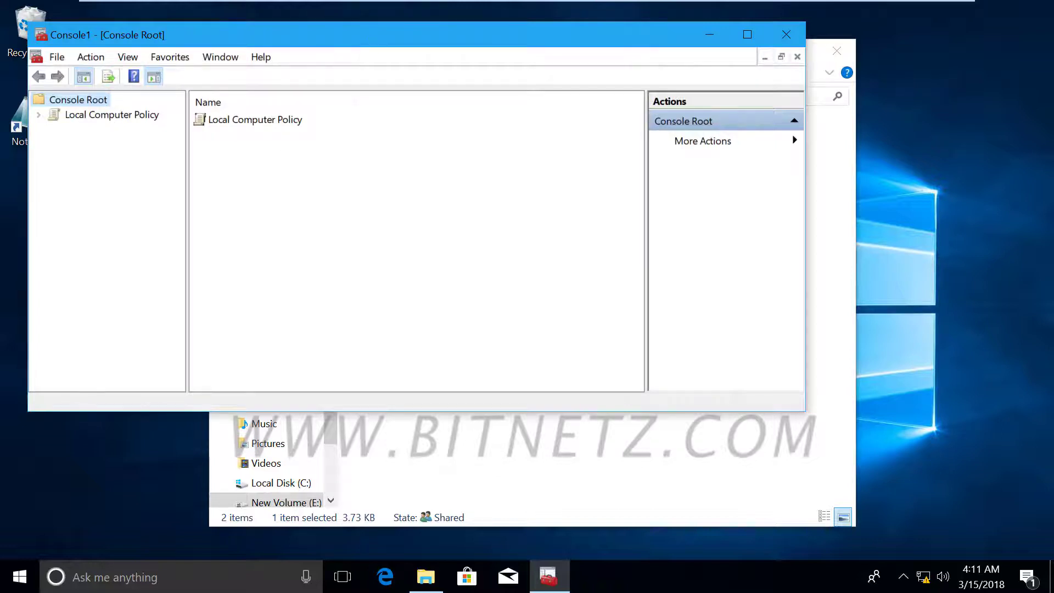
Step: Expand Local Computer Policy to the user Administrative Templates and open Start Menu and Taskbar
left_click_drag(371, 36, 510, 44)
left_click(179, 123)
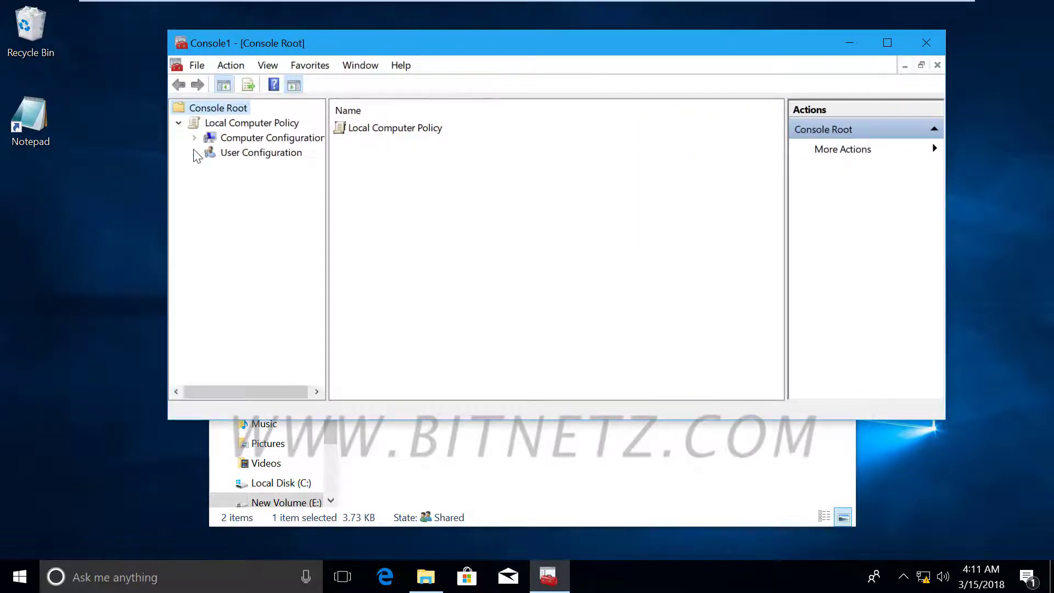
left_click(195, 153)
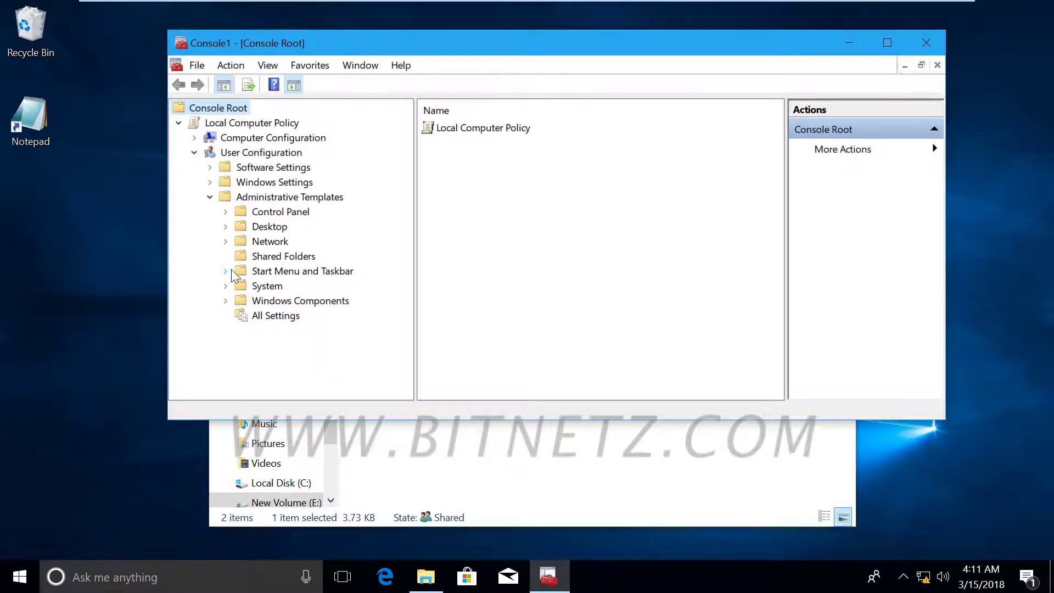
left_click(225, 271)
left_click(273, 274)
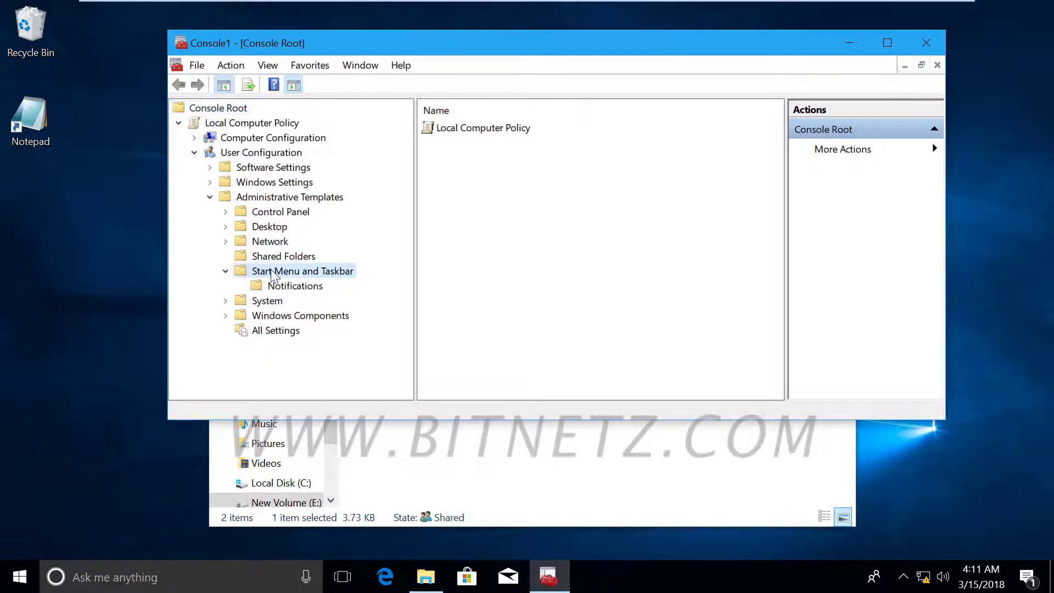
Step: Widen the policy list, sort it by setting name, and open the Start Layout policy for editing
scroll(653, 336, "down", 6)
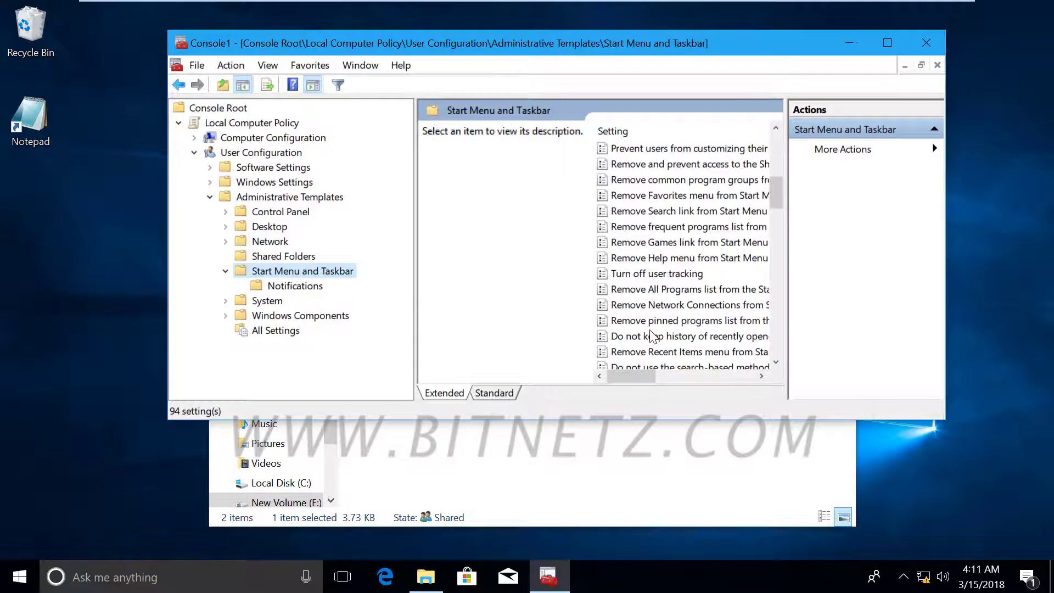
scroll(653, 337, "down", 2)
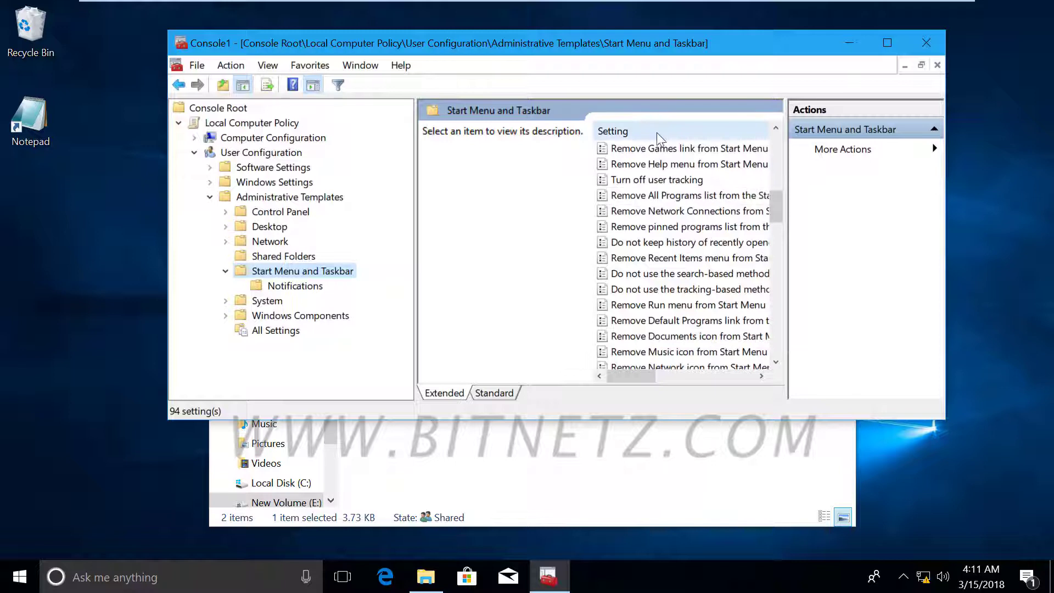
left_click_drag(786, 164, 860, 165)
left_click(714, 131)
scroll(742, 253, "down", 10)
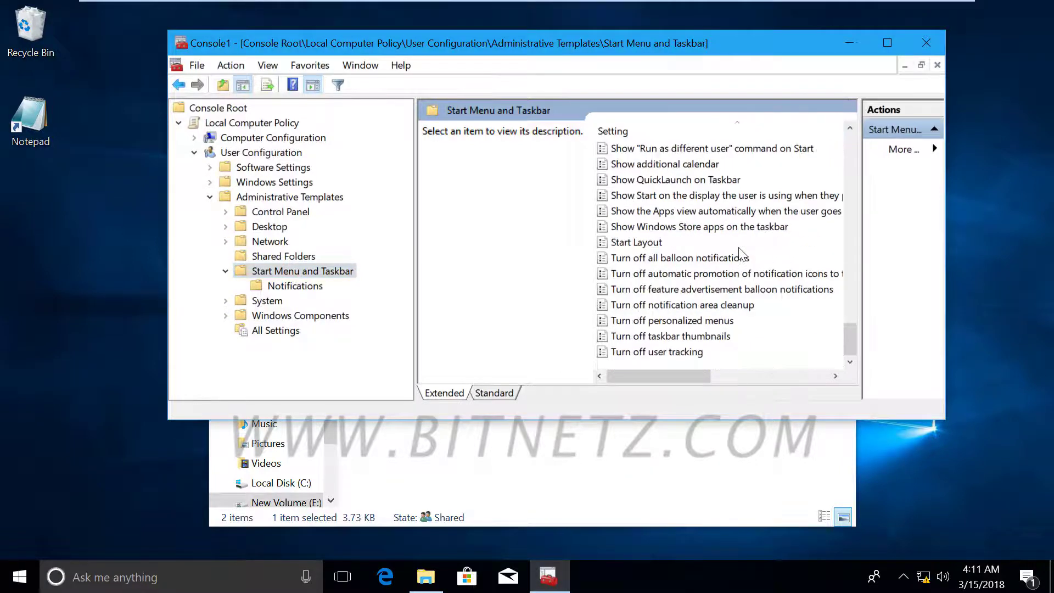
scroll(708, 253, "up", 1)
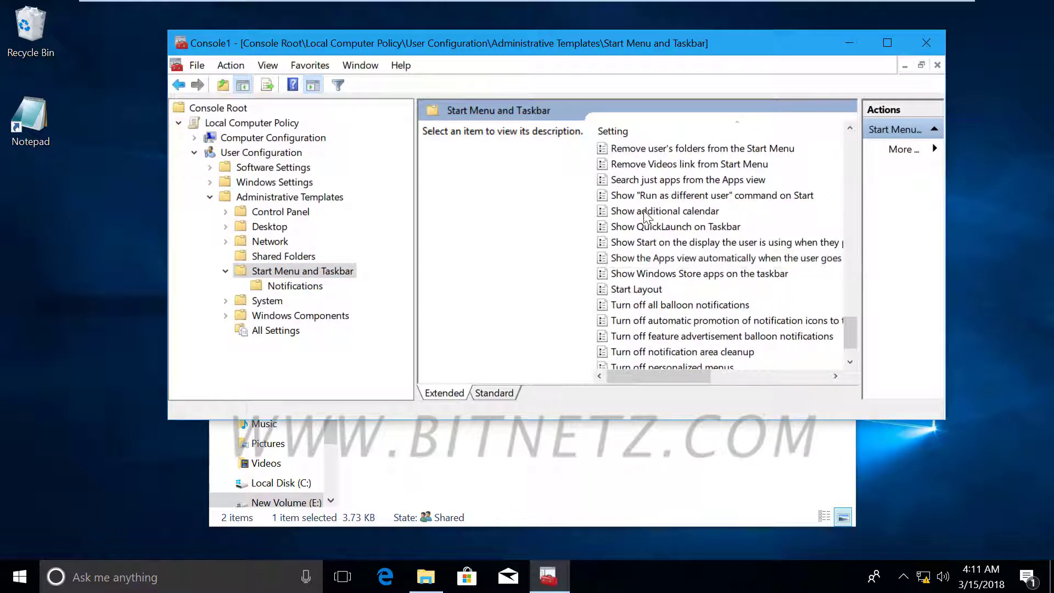
left_click(636, 291)
double_click(670, 289)
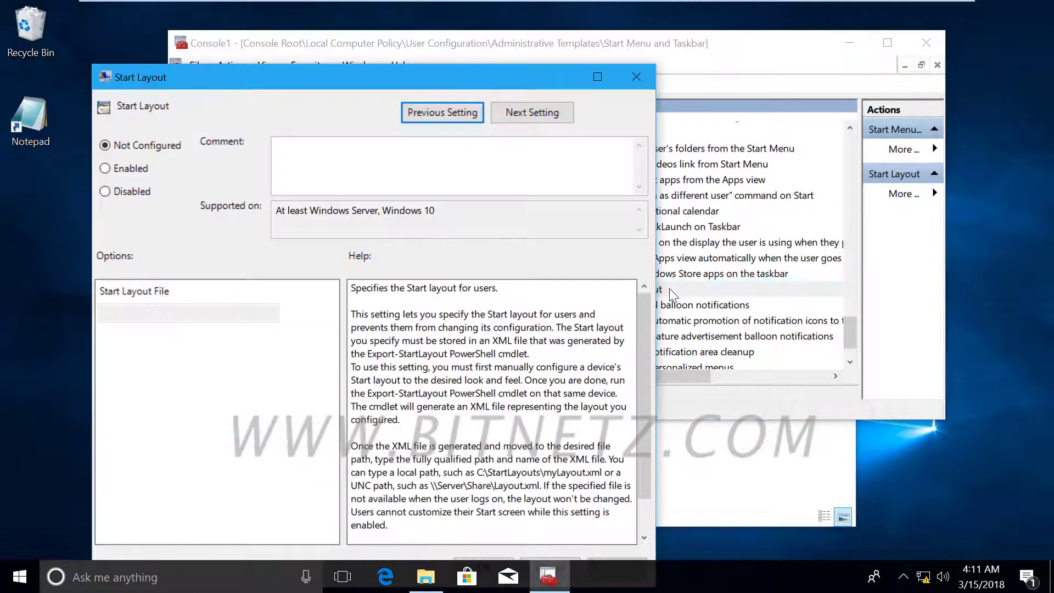
Step: Enable the Start Layout policy and set its Start Layout File to \\PONDY-PC\start\start.xml
left_click(105, 169)
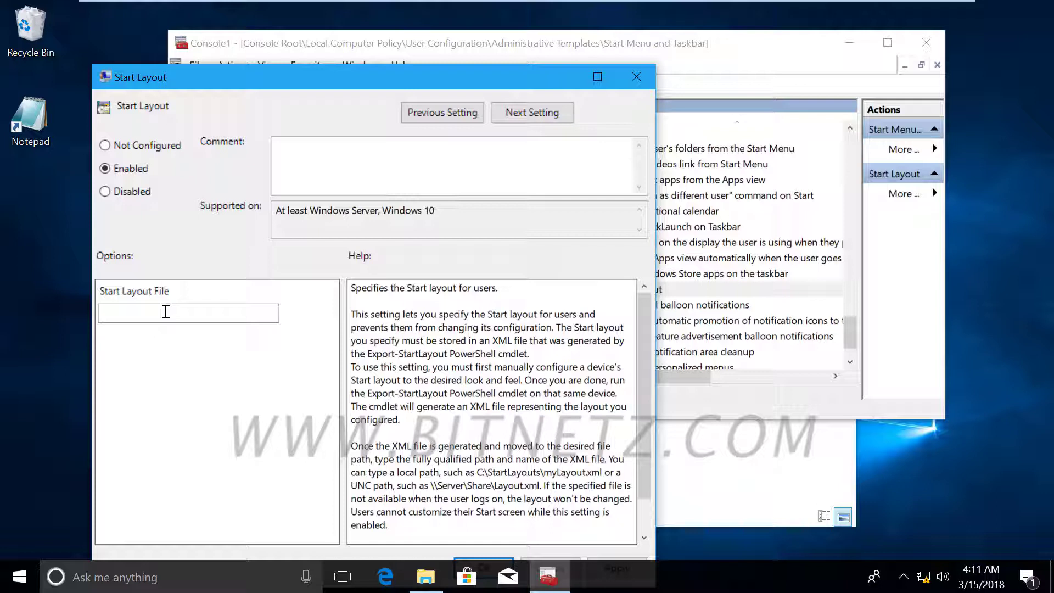
right_click(166, 311)
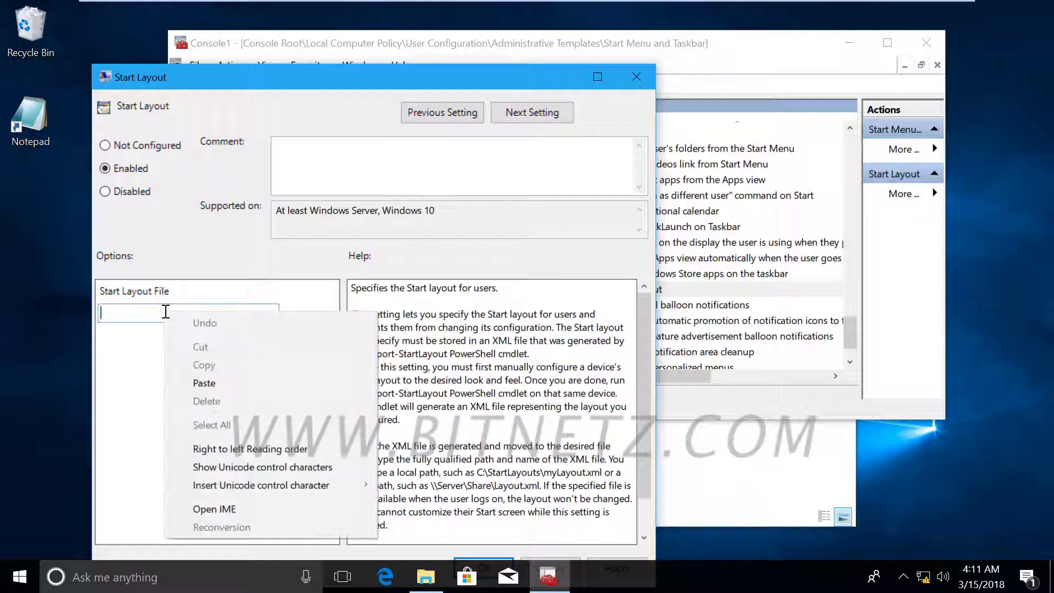
left_click(211, 383)
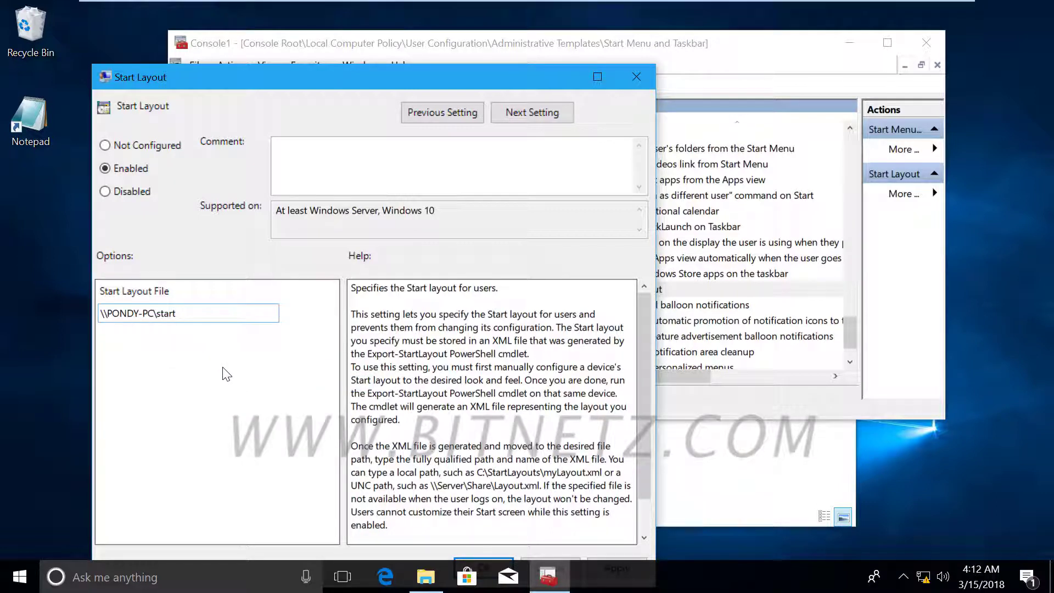
type("\\star")
type("t.xml")
key("BackSpace")
type("ml")
Step: Check the copied layout file path by opening it through Run, close the browser, and save the Start Layout policy
key("ctrl+a")
key("ctrl+c")
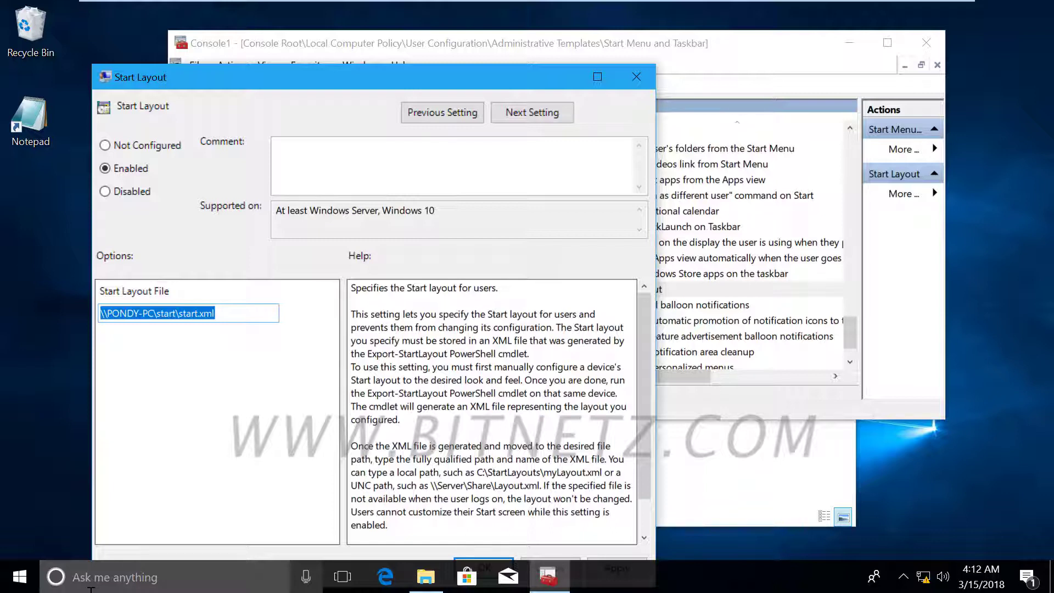
key("super+r")
key("ctrl+v")
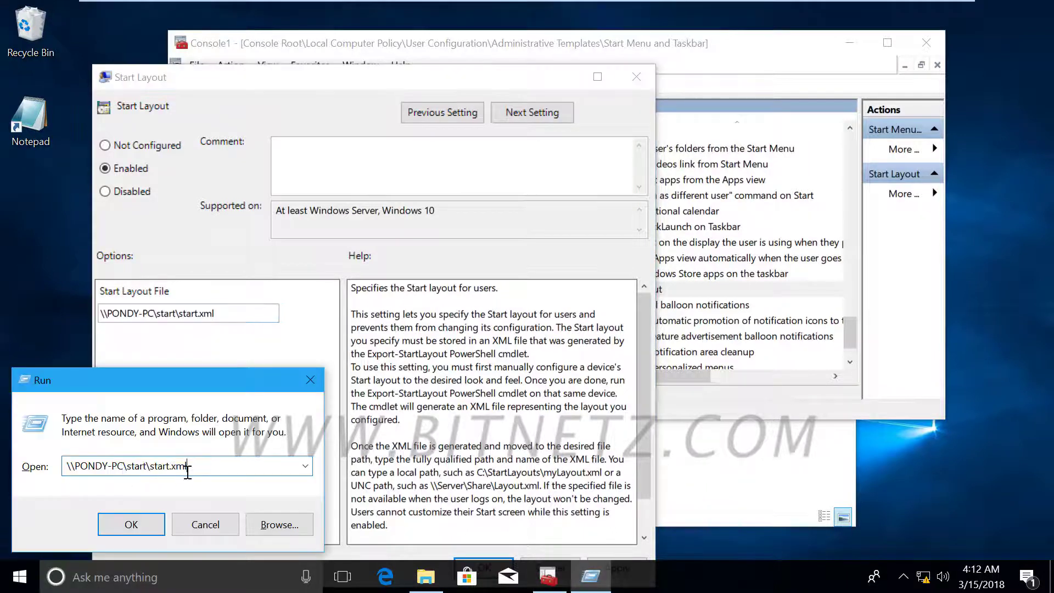
left_click(132, 522)
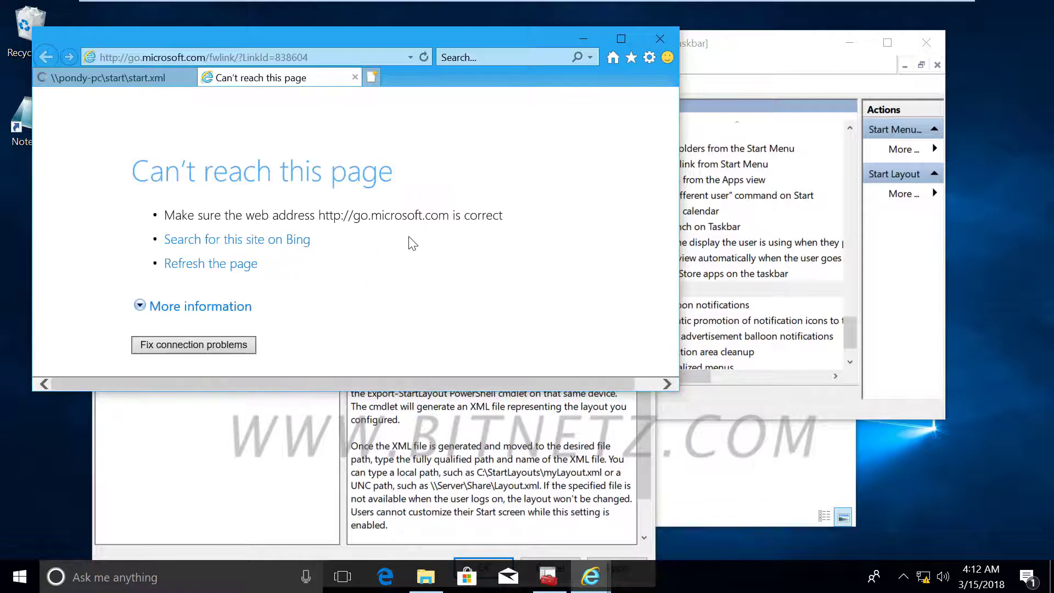
left_click(137, 78)
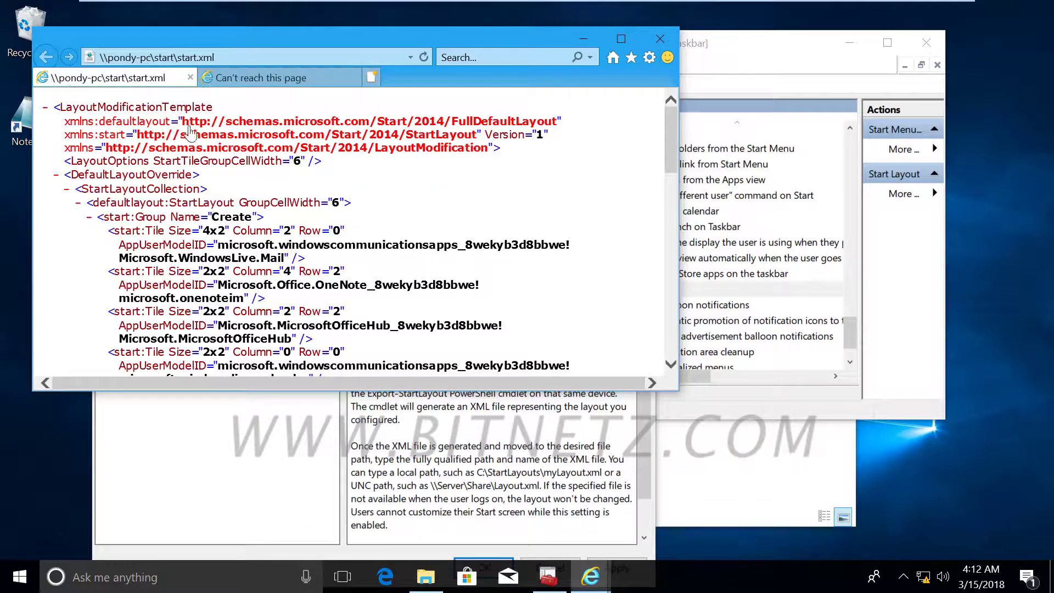
left_click(660, 38)
left_click(326, 225)
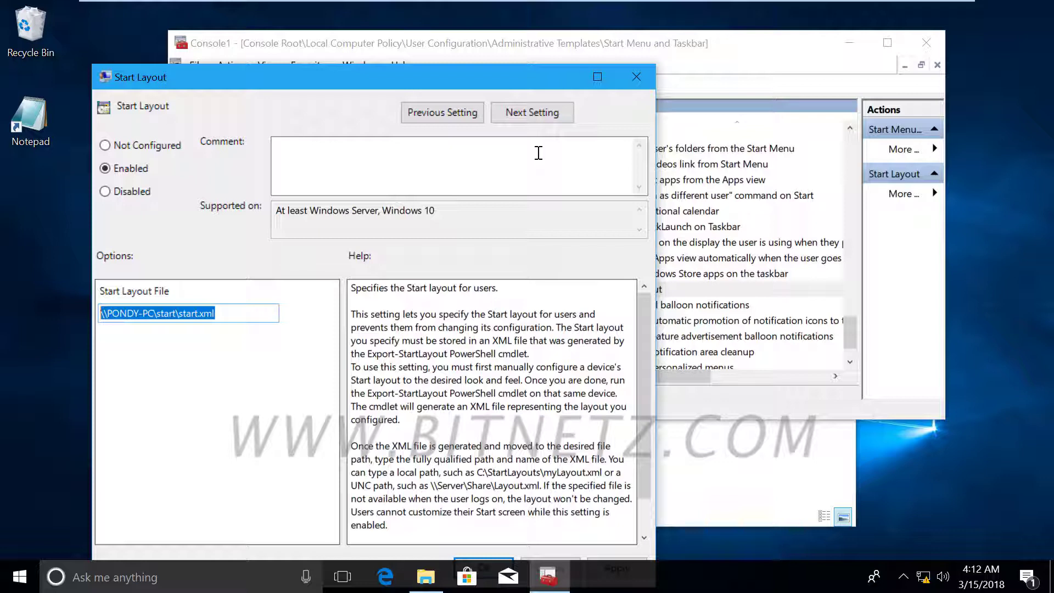
key("Return")
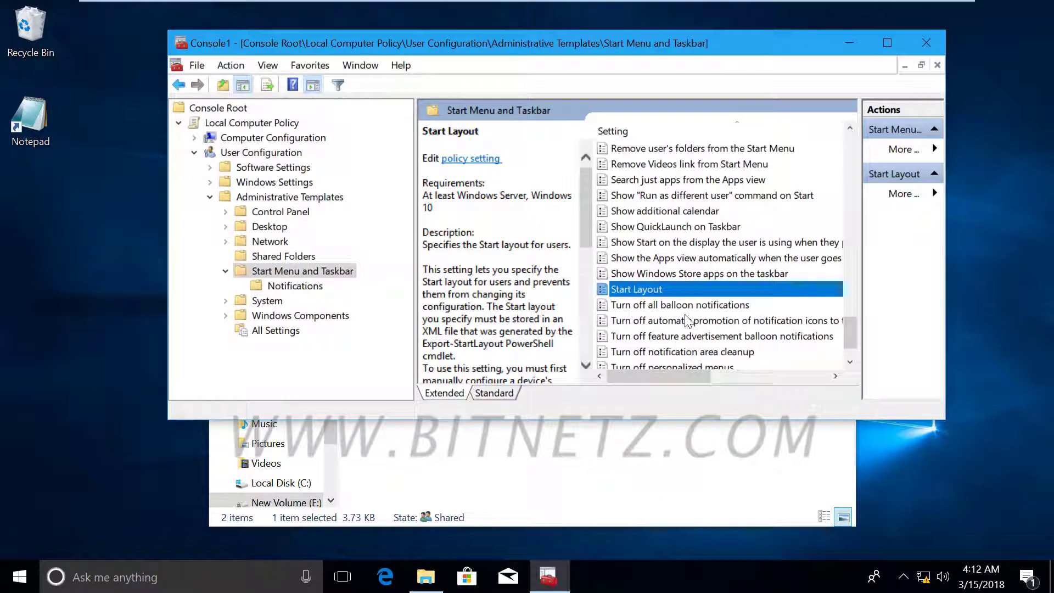
Step: Open All Settings under the user Administrative Templates and turn on policy filtering
left_click(324, 198)
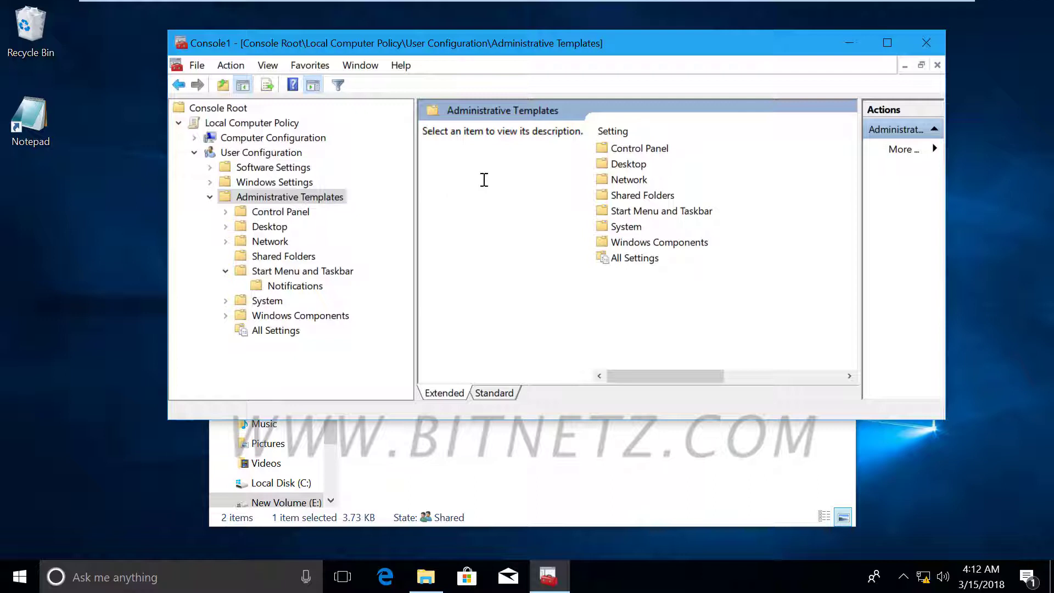
double_click(633, 258)
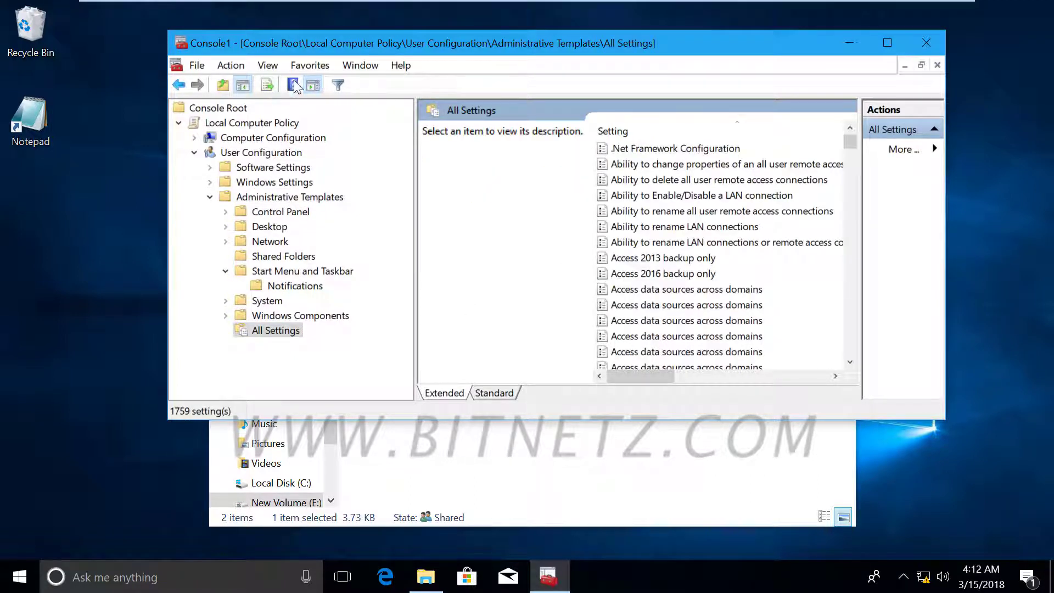
left_click(338, 85)
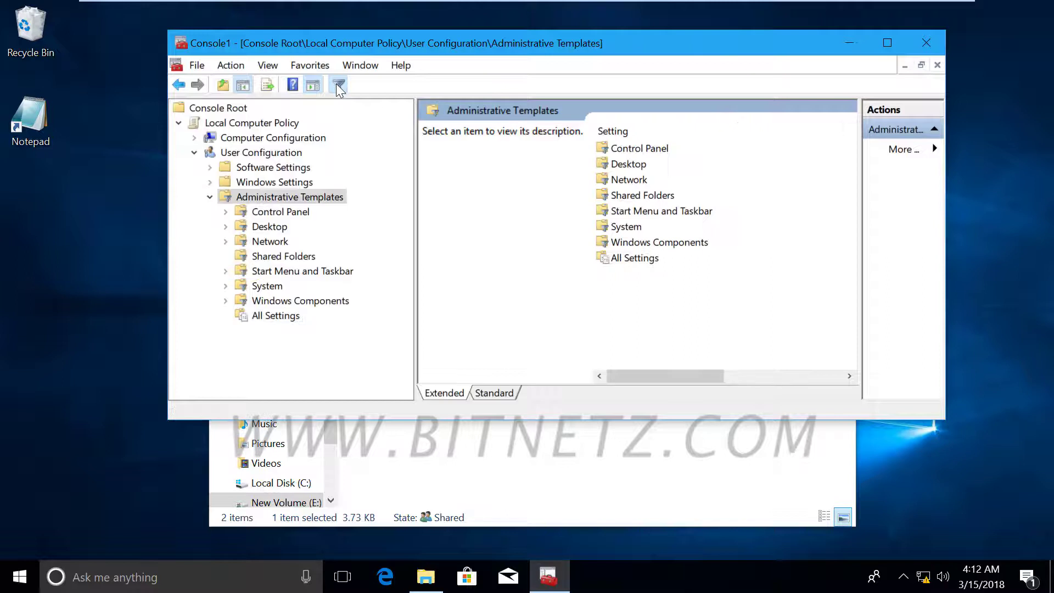
Step: Filter all user policy settings by the keyword "wallpaper" in the filter options
left_click(281, 212)
right_click(282, 212)
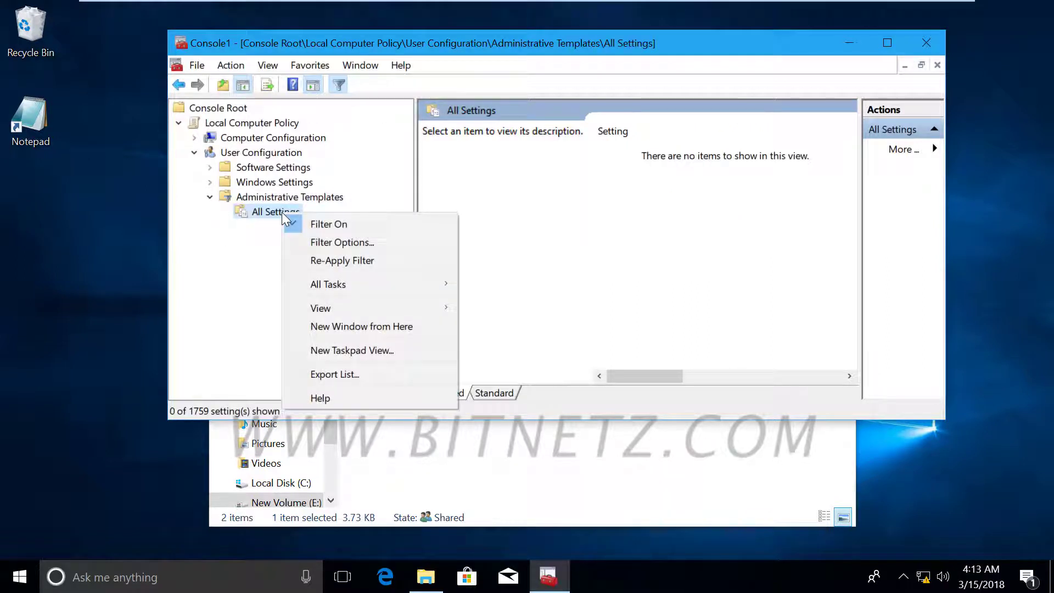
left_click(341, 240)
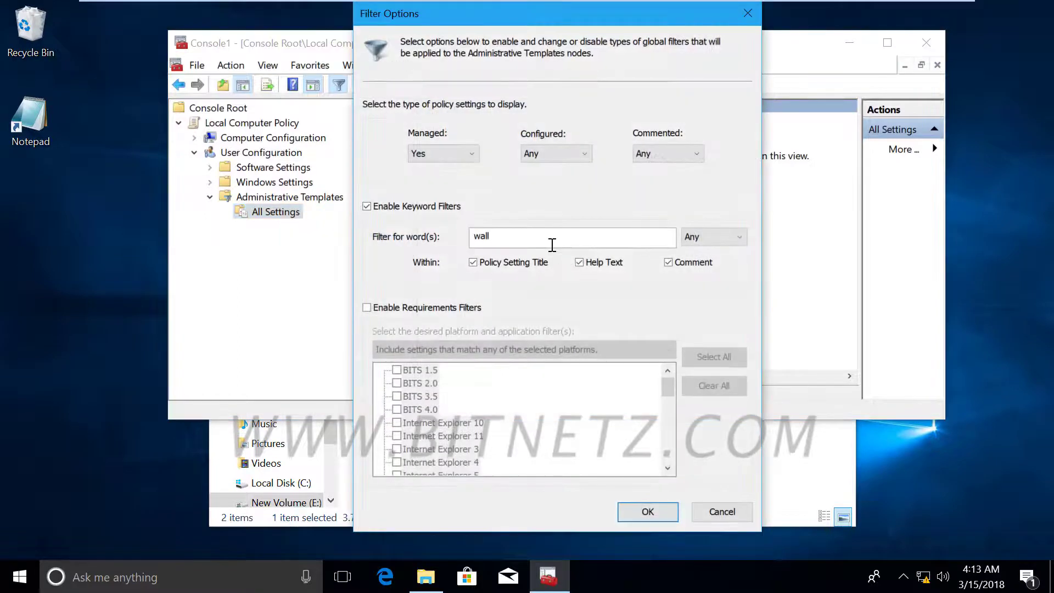
type("paper")
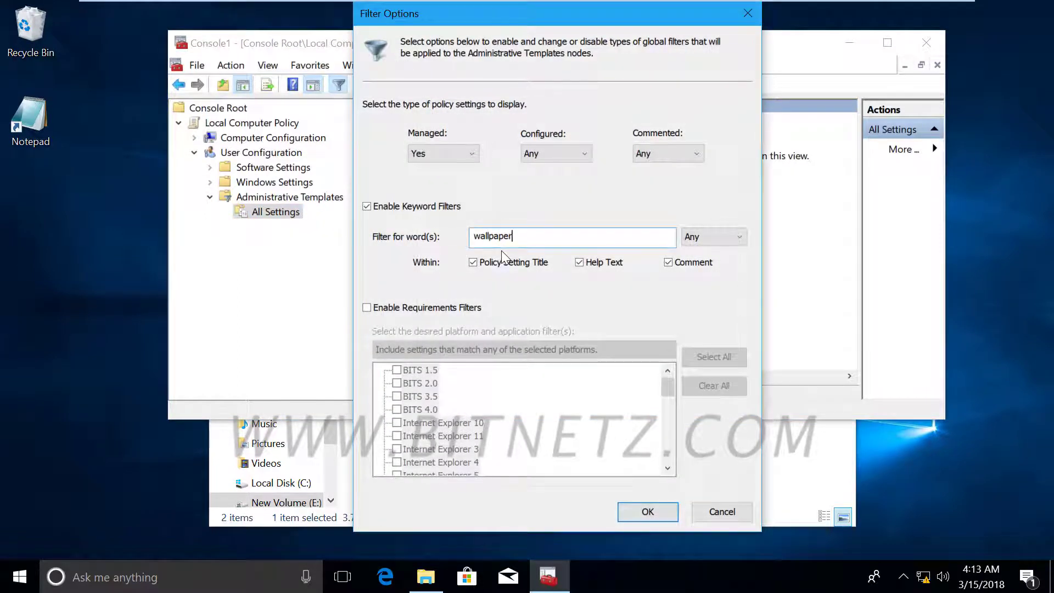
left_click(646, 513)
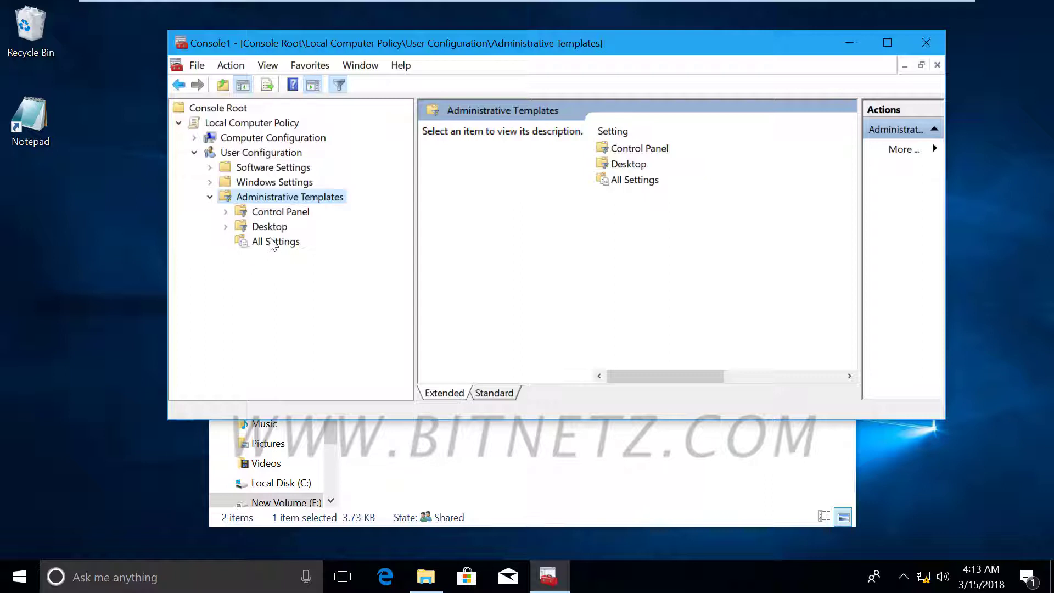
Step: Open the Desktop Wallpaper policy from the filtered user settings and set it to Enabled
left_click(271, 242)
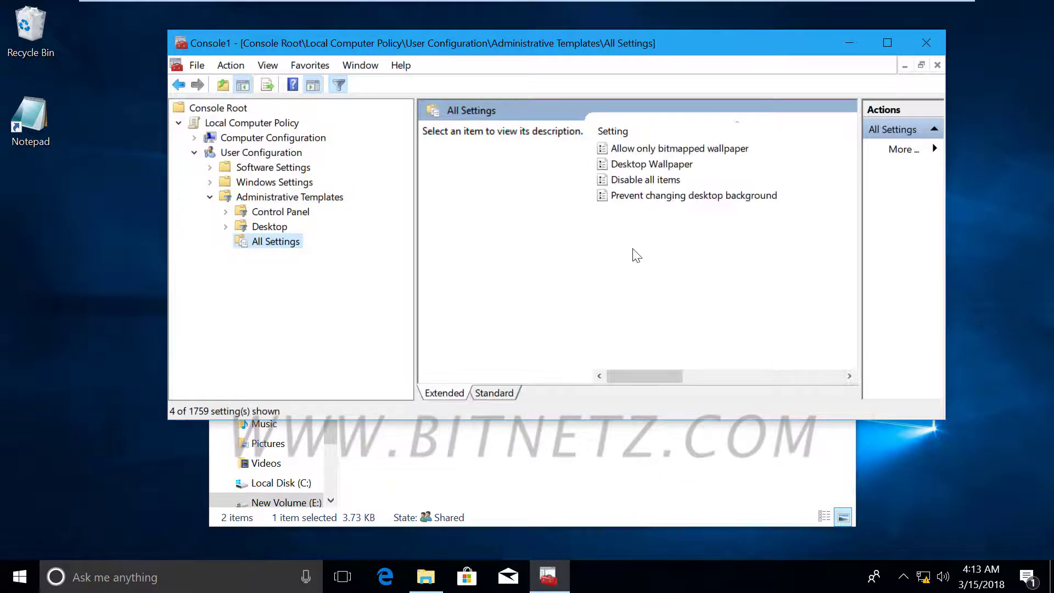
double_click(667, 164)
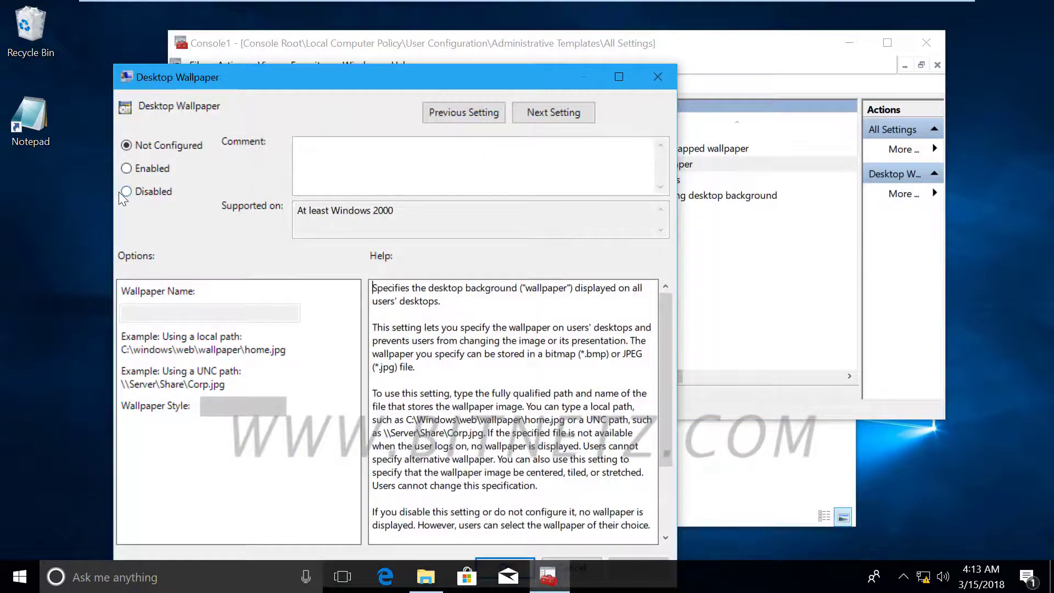
left_click(127, 168)
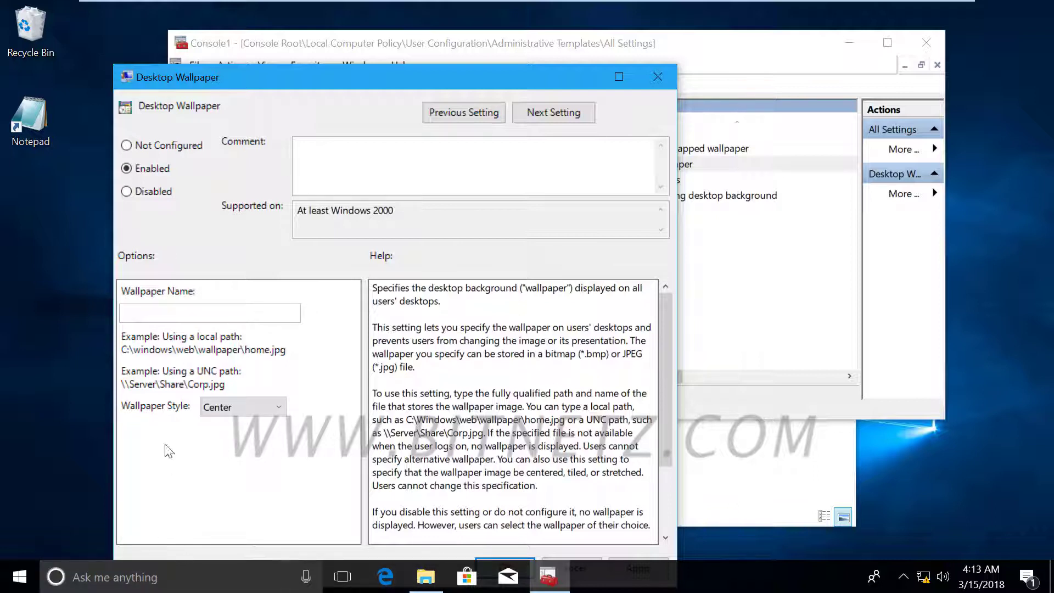
Step: Paste the copied share path as the Wallpaper Name and trim it to \\PONDY-PC\start\
right_click(164, 315)
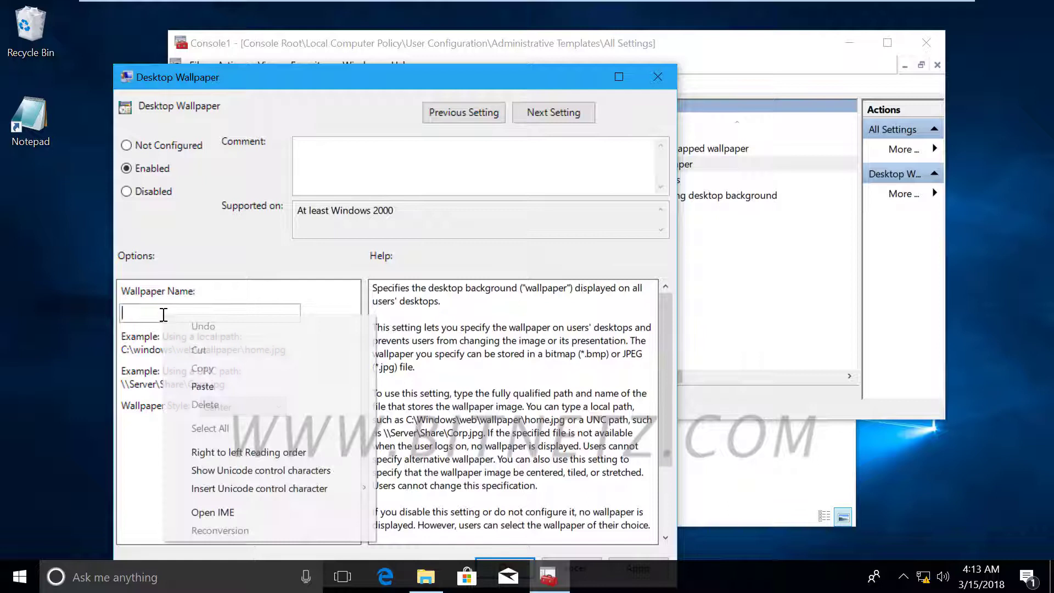
left_click(205, 386)
key("BackSpace")
key("BackSpace")
key("BackSpace")
key("BackSpace")
key("BackSpace")
key("BackSpace")
key("BackSpace")
key("BackSpace")
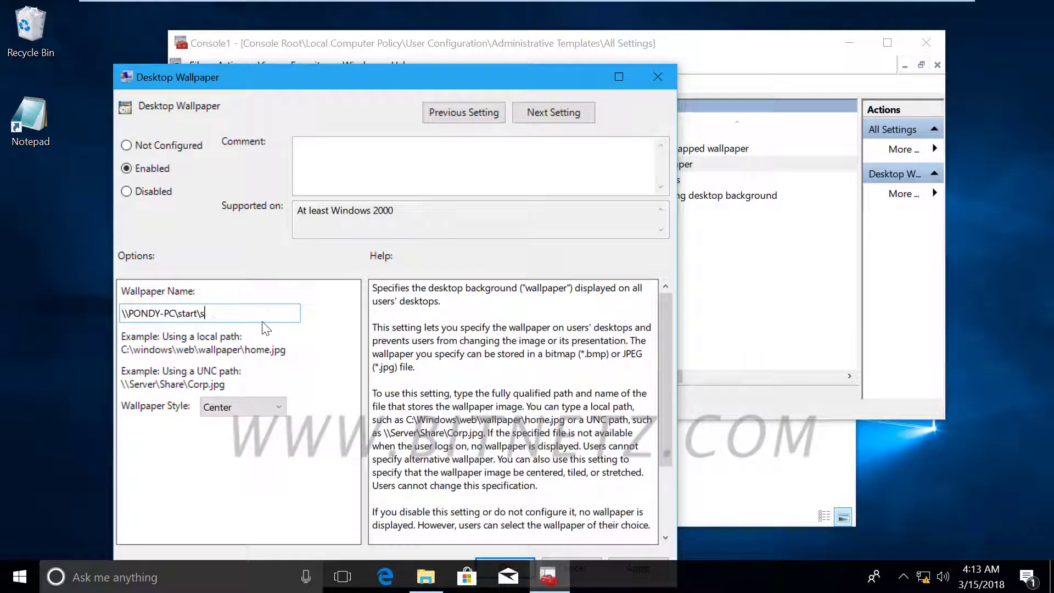
type("\\")
Step: Check the picture's file name in the start folder and complete the Wallpaper Name as \\PONDY-PC\start\pondybeach.jpg
key("alt+Tab")
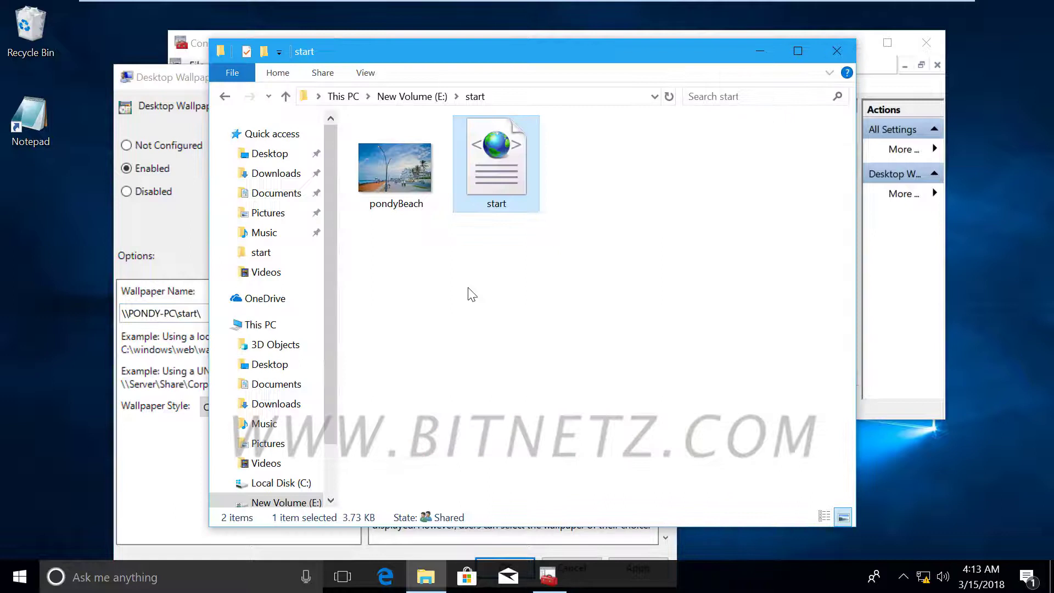
left_click(401, 210)
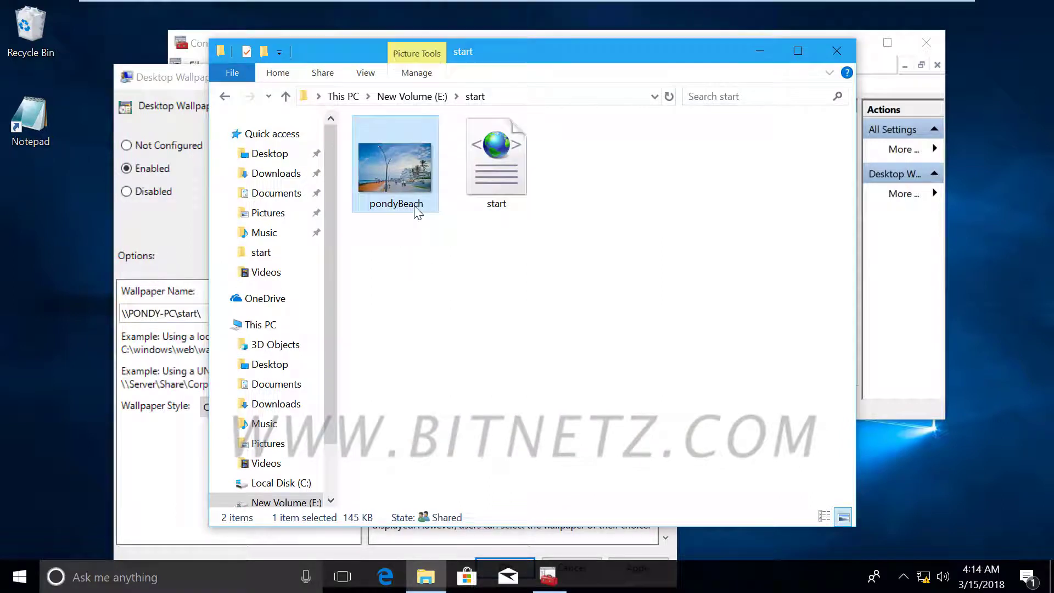
left_click(761, 52)
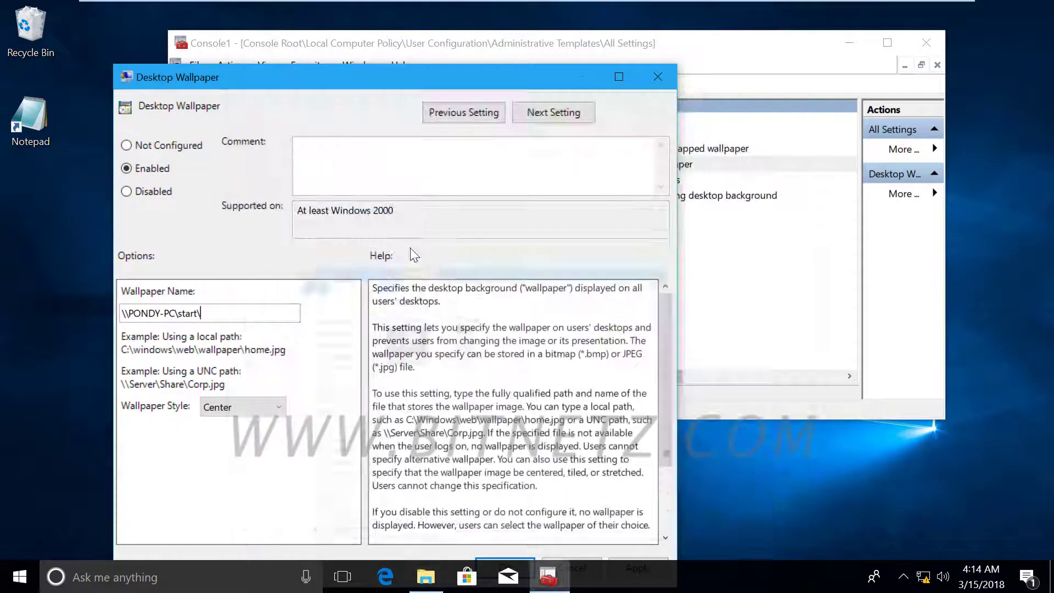
type("pondybeach.jpg")
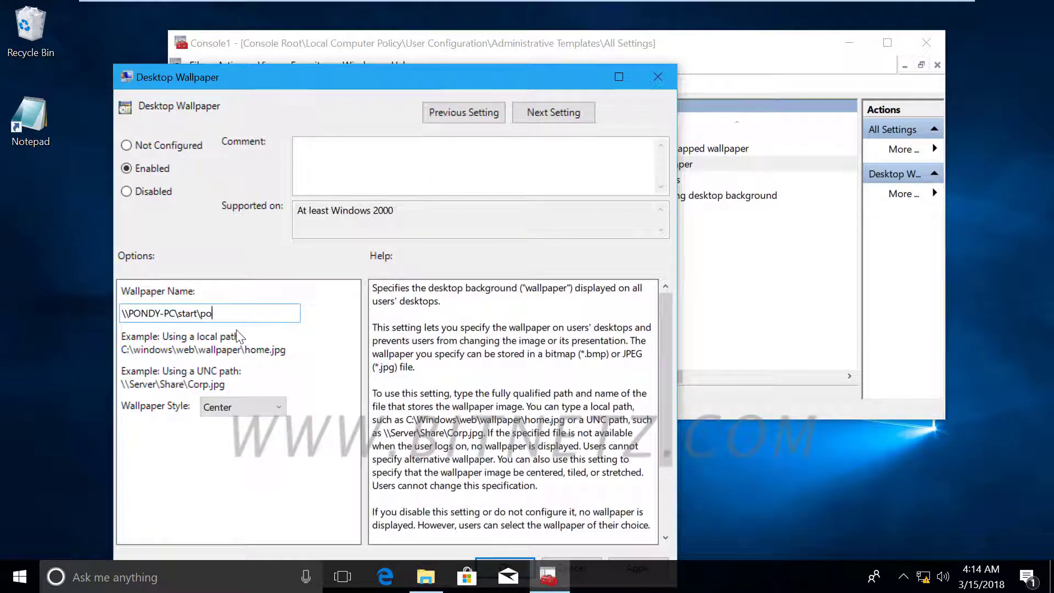
Step: Set the Wallpaper Style to Fill and save the Desktop Wallpaper policy
left_click(278, 406)
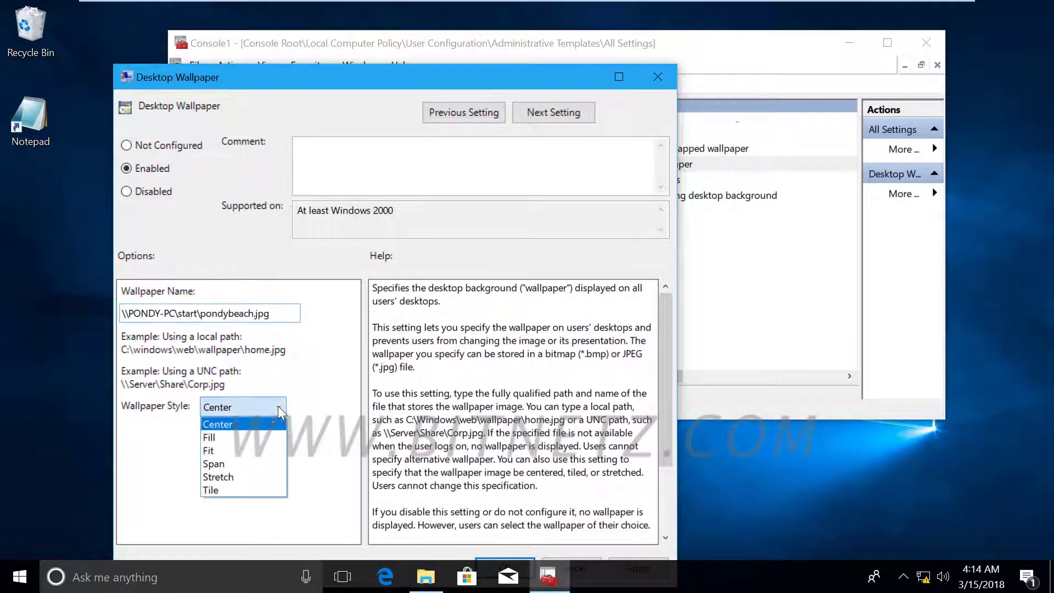
left_click(224, 437)
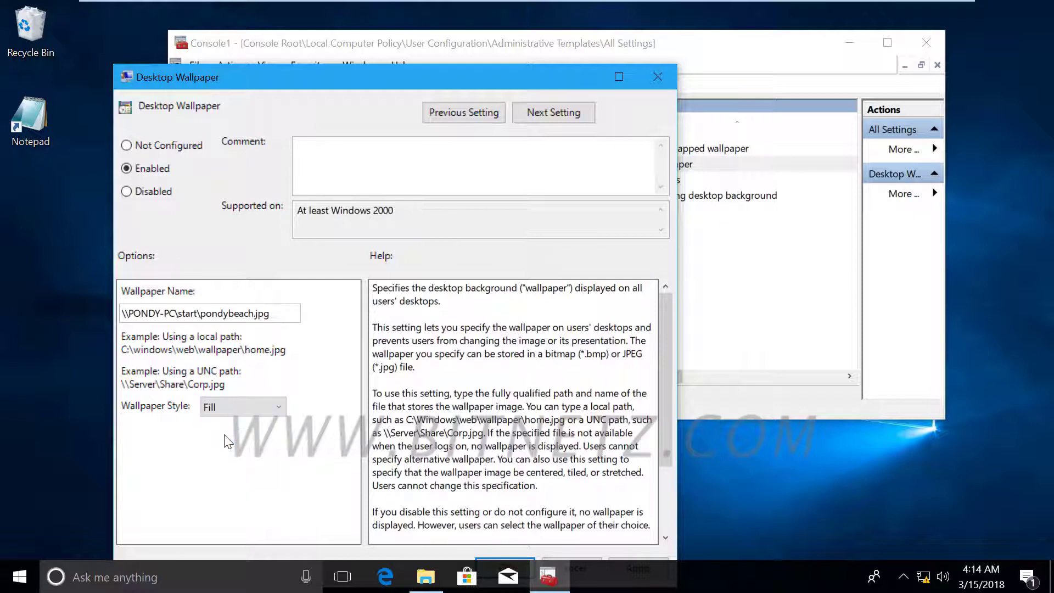
left_click_drag(483, 88, 589, 43)
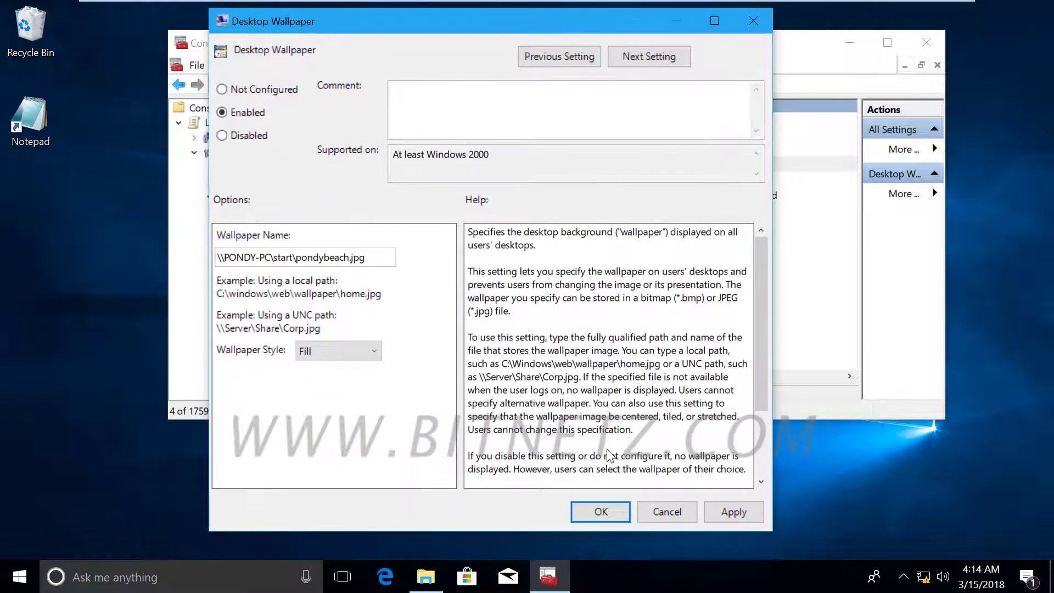
left_click(599, 513)
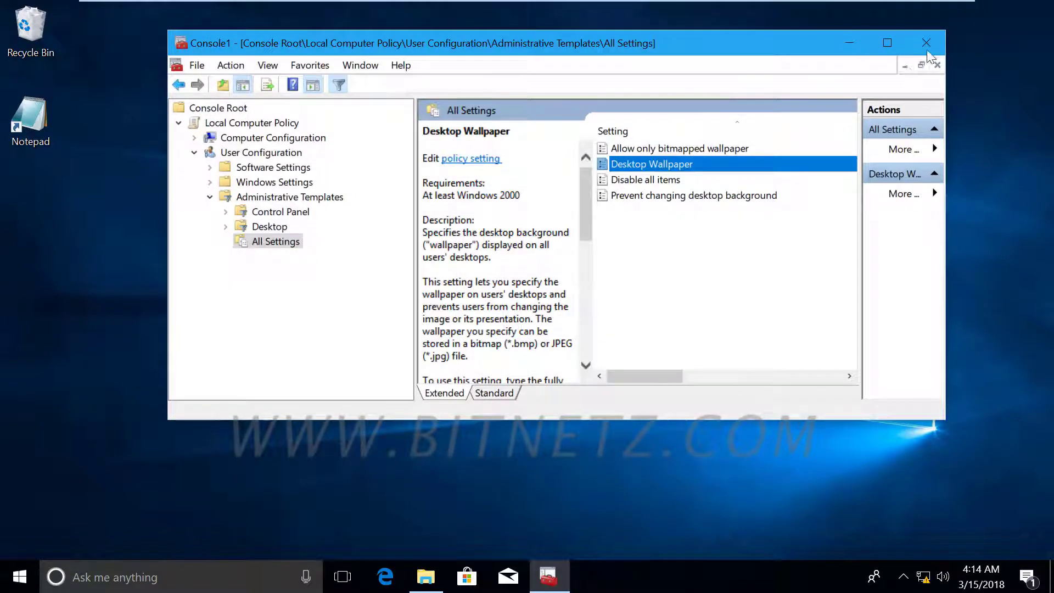
Step: Close the management console, saving its settings to Console1, and restart the computer
left_click(927, 43)
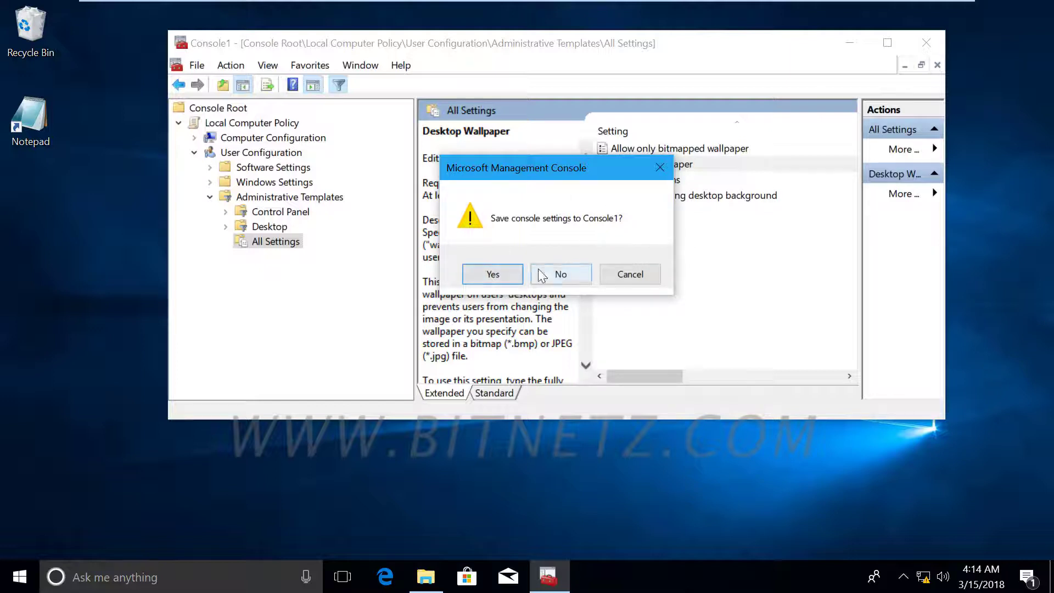
left_click(494, 274)
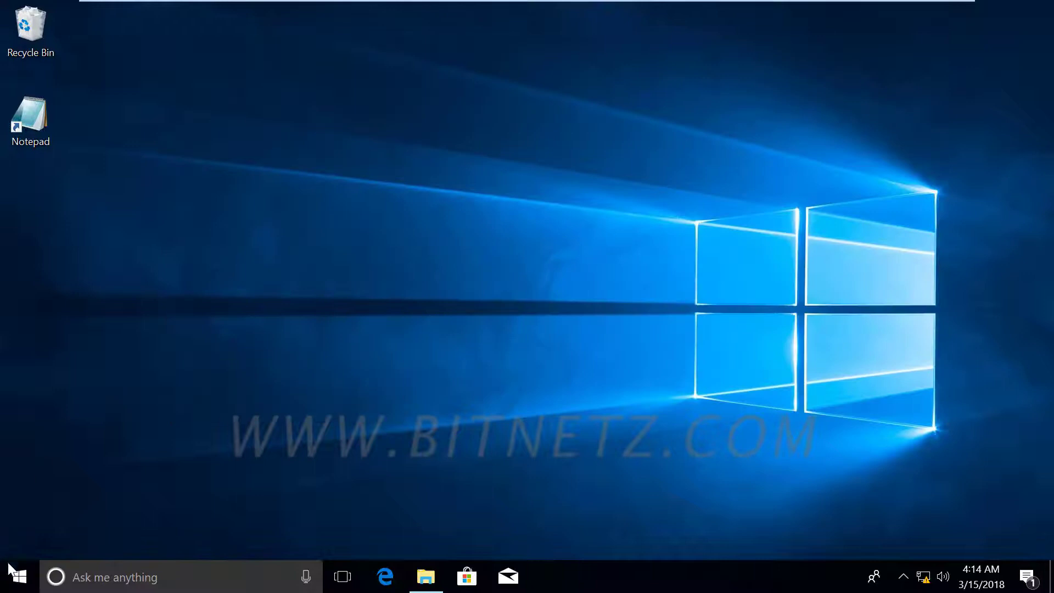
left_click(12, 575)
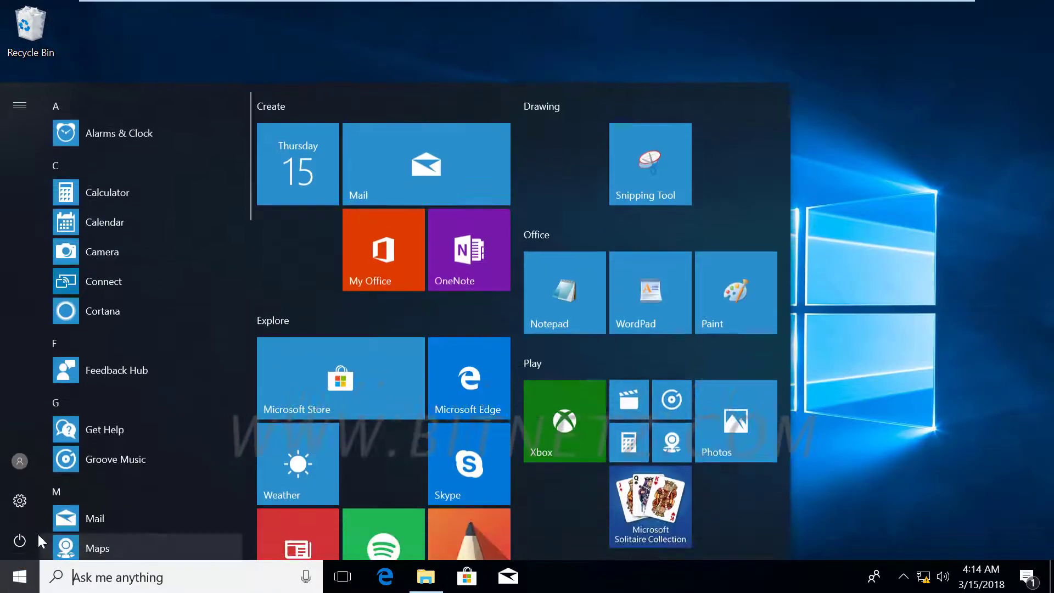
left_click(24, 539)
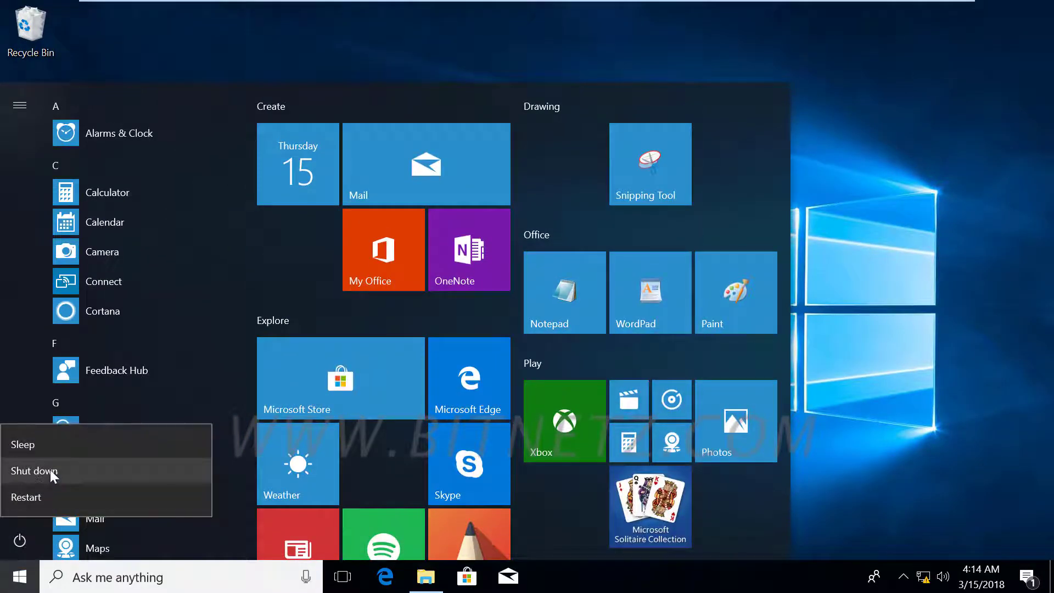
left_click(49, 497)
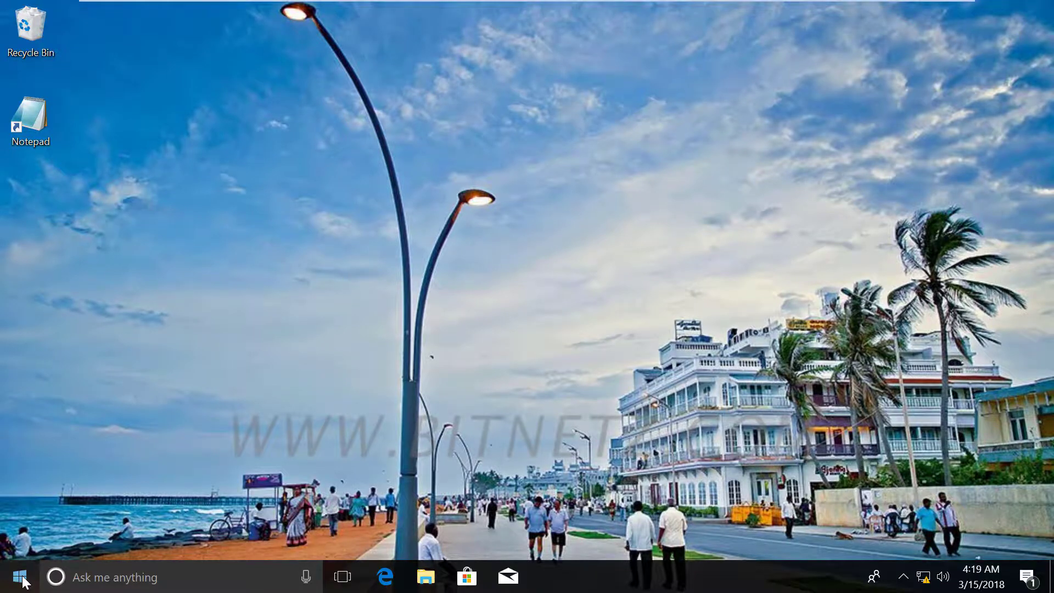
Step: Check which options the Start menu offers for the Snipping Tool tile and choose Open file location
left_click(22, 580)
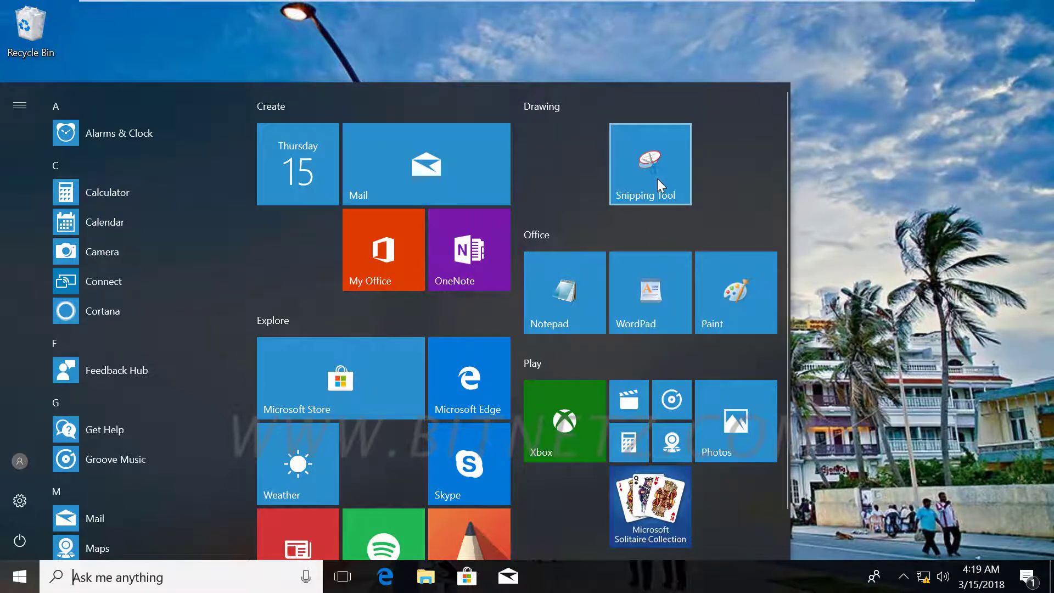
right_click(641, 178)
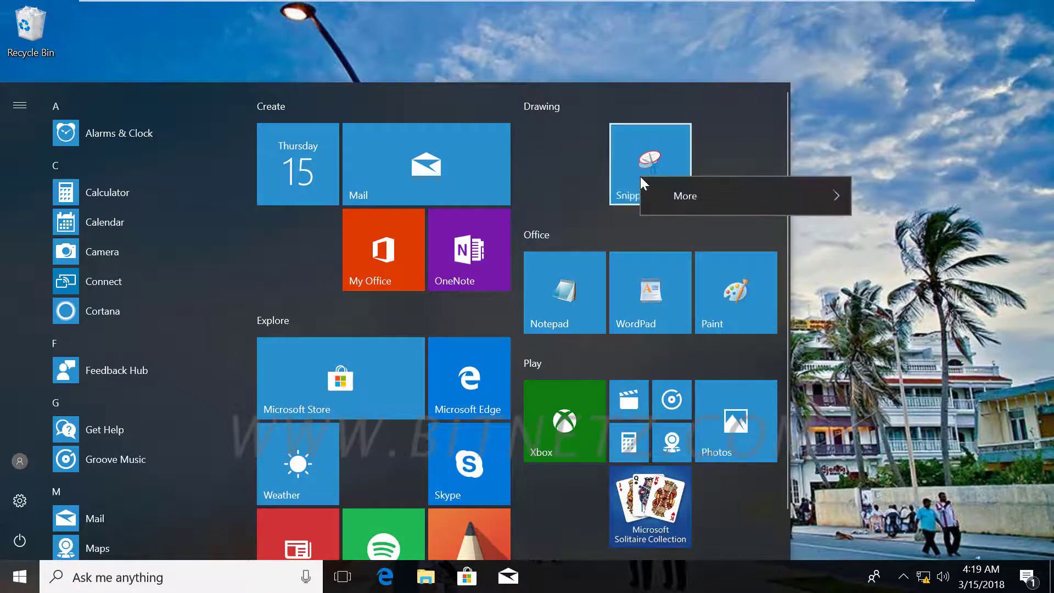
mouse_move(698, 196)
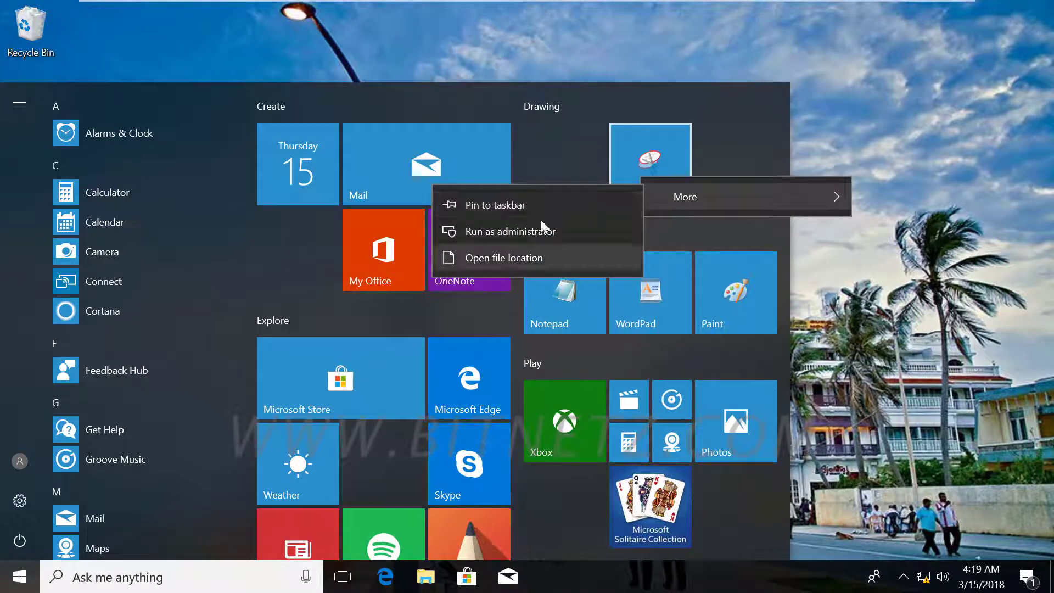
left_click(522, 262)
key("super")
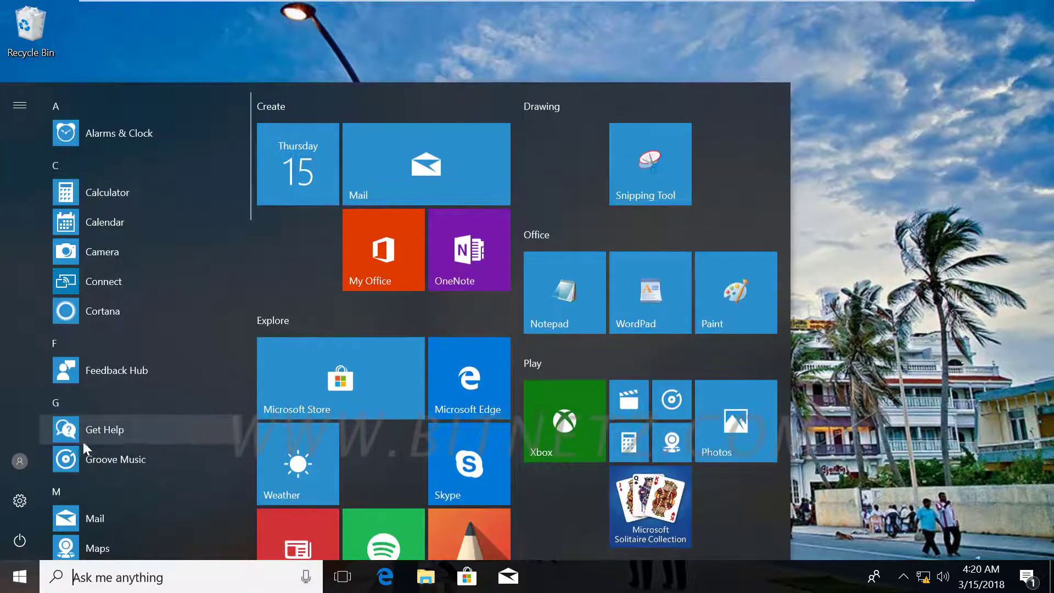
Step: Check which options are offered for Paint under Windows Accessories in the Start menu's app list
scroll(160, 462, "down", 3)
scroll(162, 412, "down", 15)
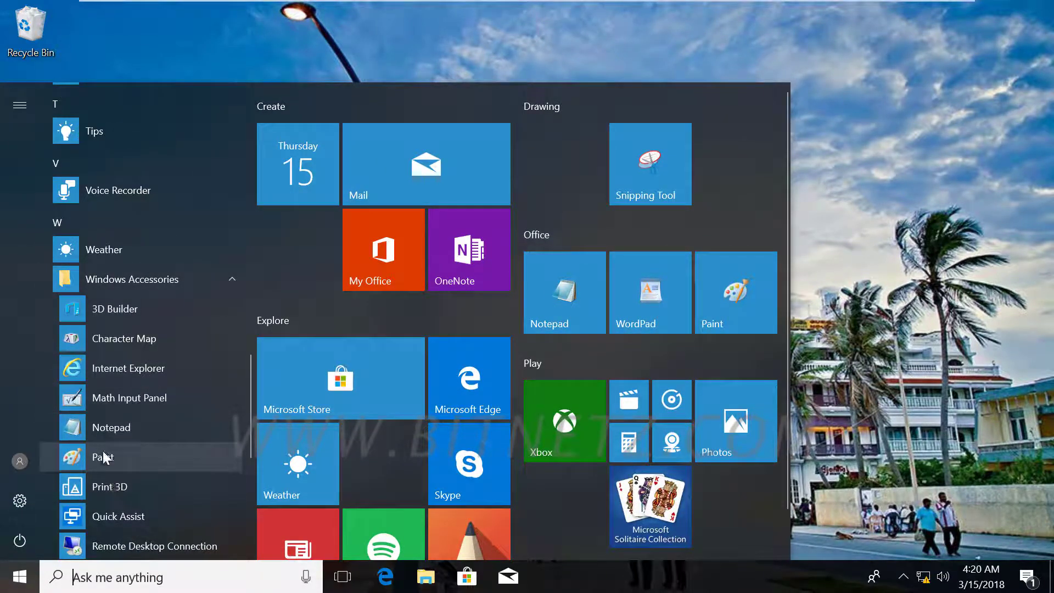
right_click(106, 457)
mouse_move(177, 473)
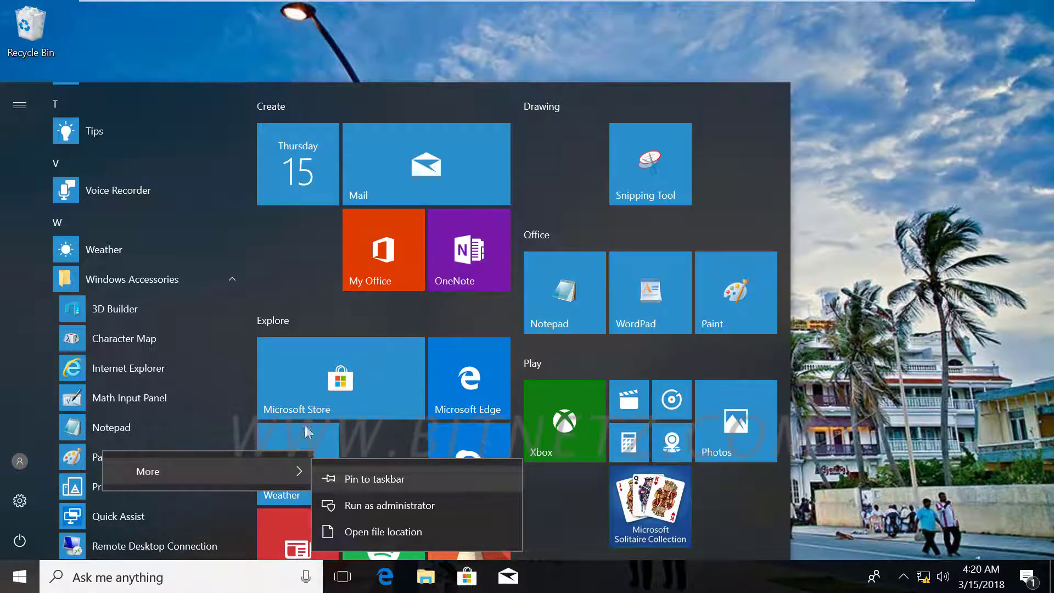
left_click(513, 299)
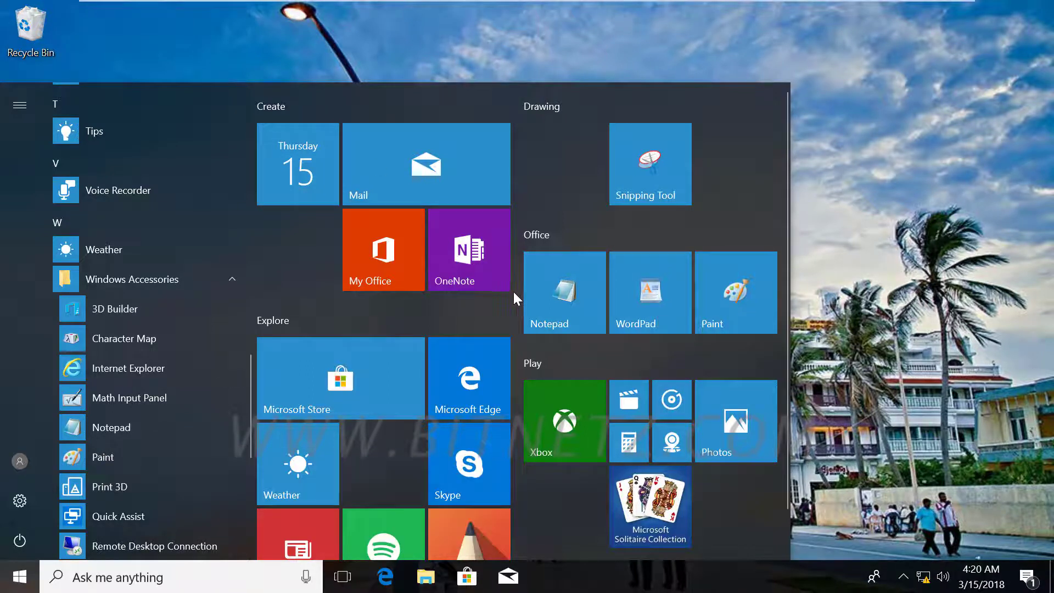
Step: Check the additional options of the Weather tile and close the Start menu
right_click(278, 471)
mouse_move(321, 486)
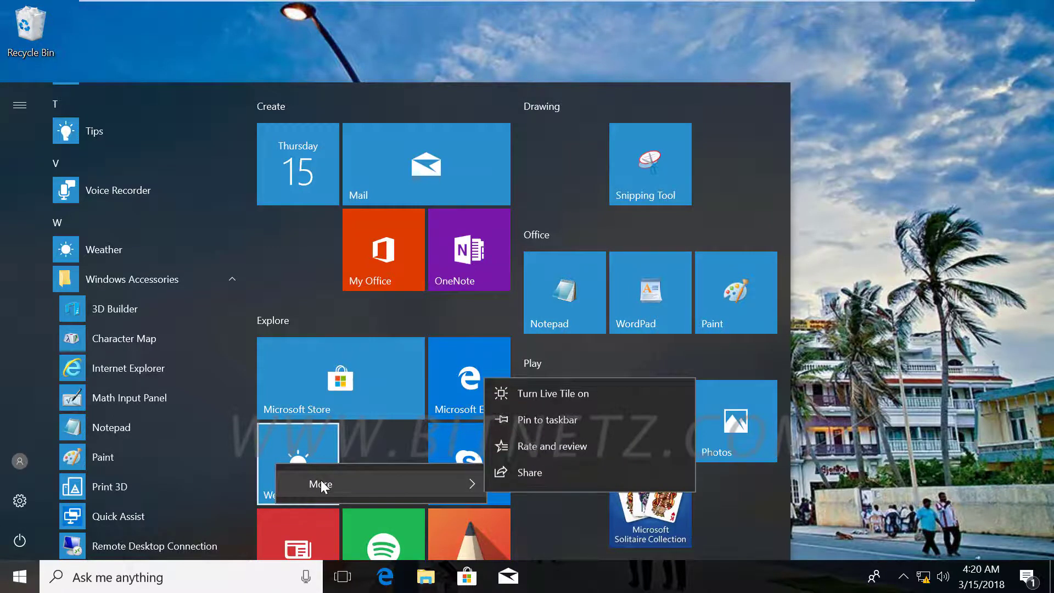
left_click(864, 350)
left_click(865, 350)
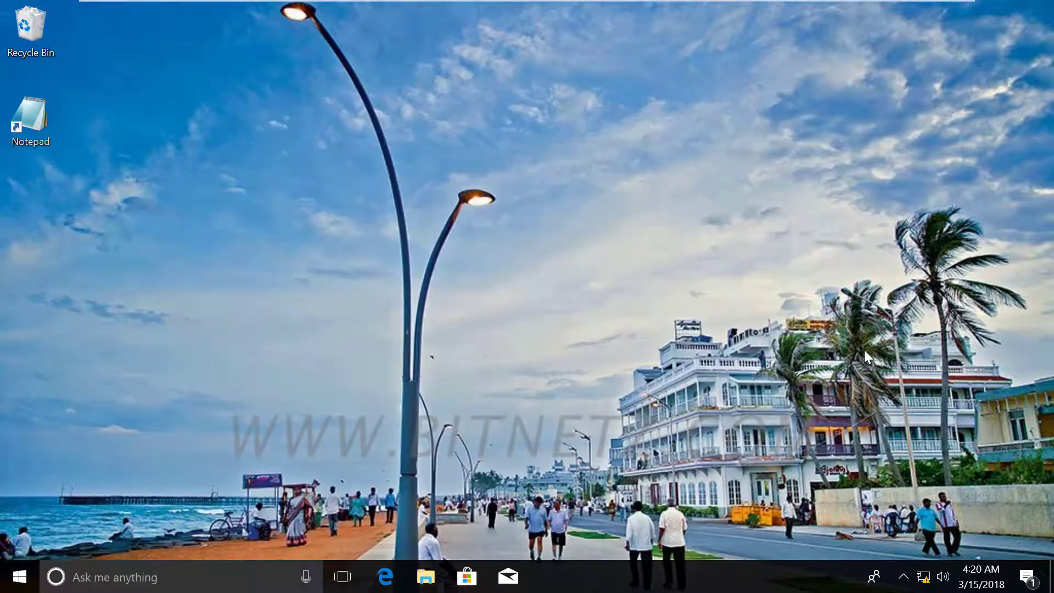
Step: Open File Explorer in a maximized window and show the contents of New Volume (E:)
left_click(424, 581)
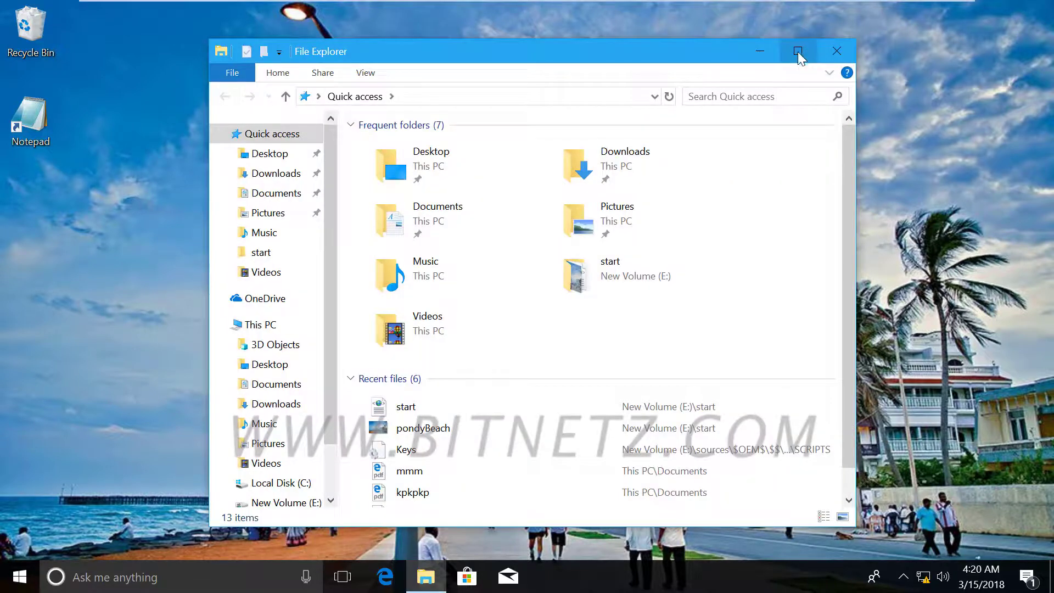
left_click(798, 51)
left_click(79, 459)
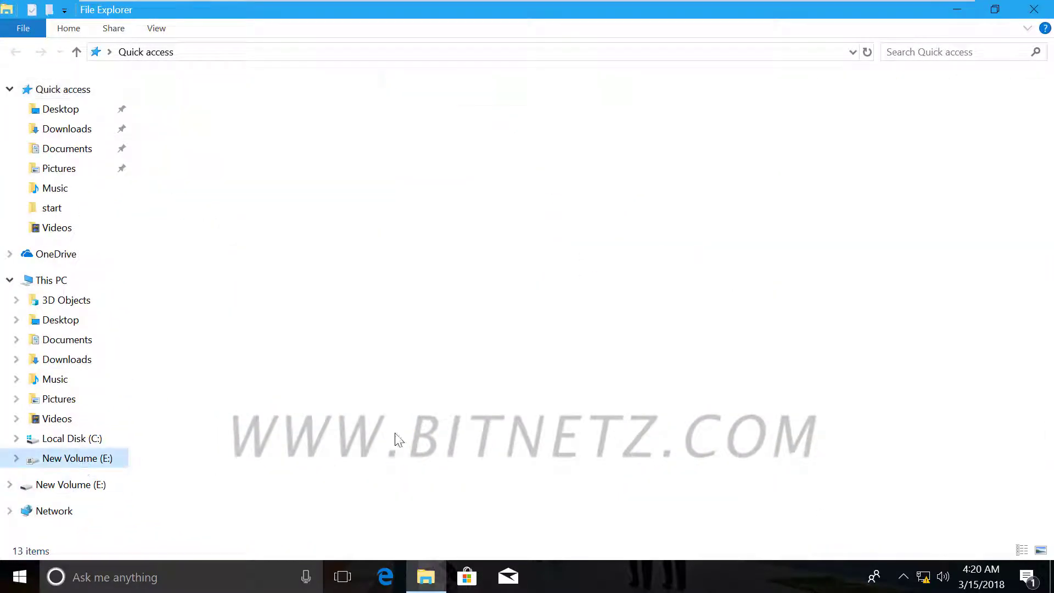
mouse_move(591, 302)
left_mouse_down()
mouse_move(608, 342)
mouse_move(715, 301)
mouse_move(611, 377)
left_mouse_up()
left_click_drag(628, 309, 649, 316)
left_click_drag(630, 331, 653, 329)
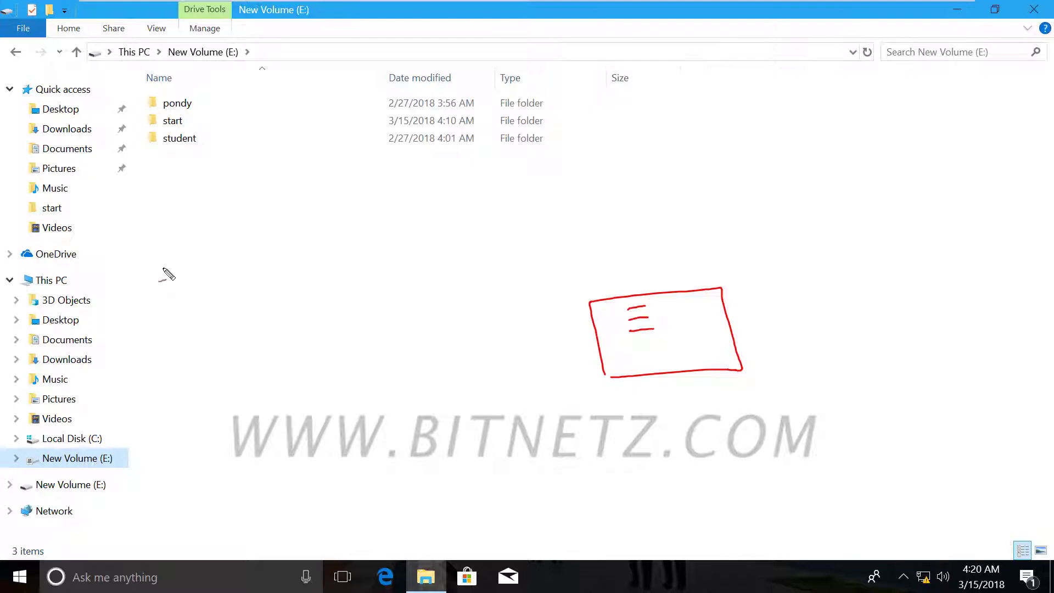
mouse_move(162, 269)
left_mouse_down()
mouse_move(176, 331)
mouse_move(271, 249)
mouse_move(323, 323)
mouse_move(161, 330)
left_mouse_up()
left_click_drag(177, 215, 156, 238)
mouse_move(179, 226)
left_mouse_down()
mouse_move(236, 202)
mouse_move(306, 193)
mouse_move(345, 223)
left_mouse_up()
mouse_move(281, 193)
left_mouse_down()
mouse_move(345, 224)
mouse_move(336, 235)
left_mouse_up()
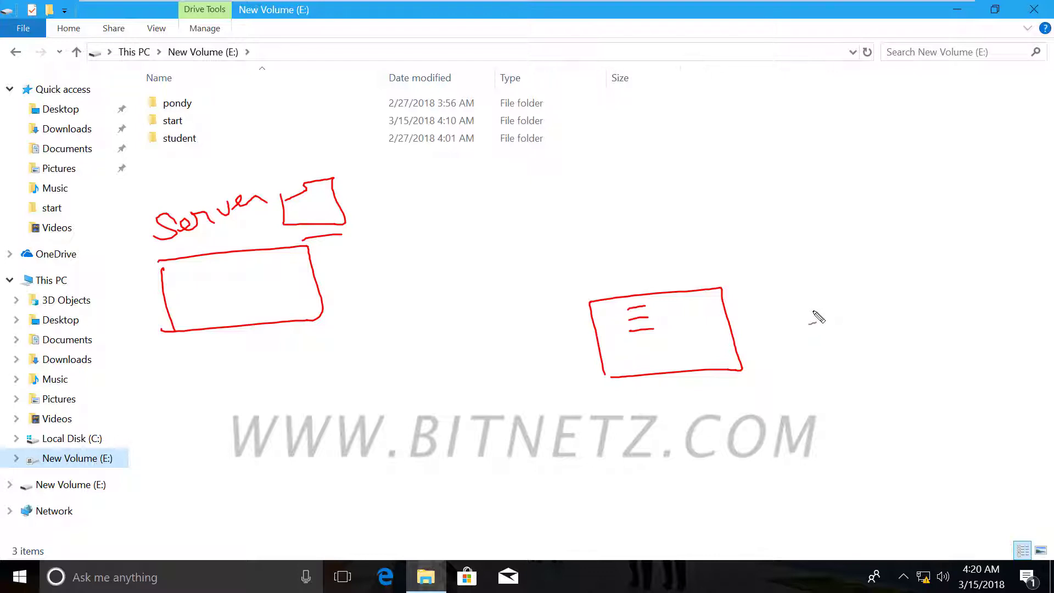
mouse_move(212, 129)
left_mouse_down()
mouse_move(187, 136)
mouse_move(129, 123)
mouse_move(212, 125)
mouse_move(178, 128)
left_mouse_up()
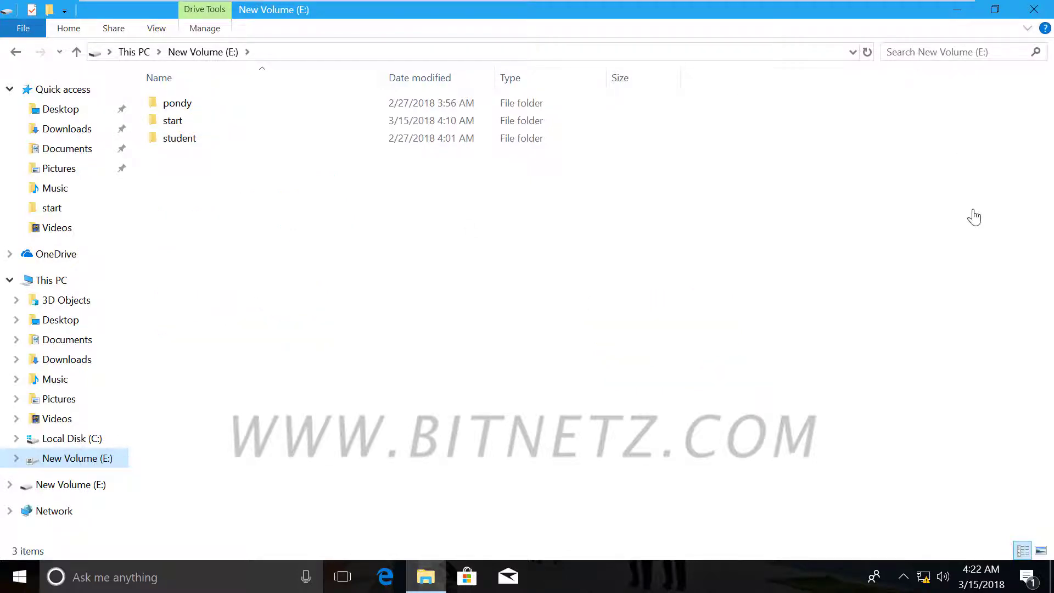
Step: Minimize File Explorer and open the desktop's personalization settings to check whether the background can be changed
left_click(957, 11)
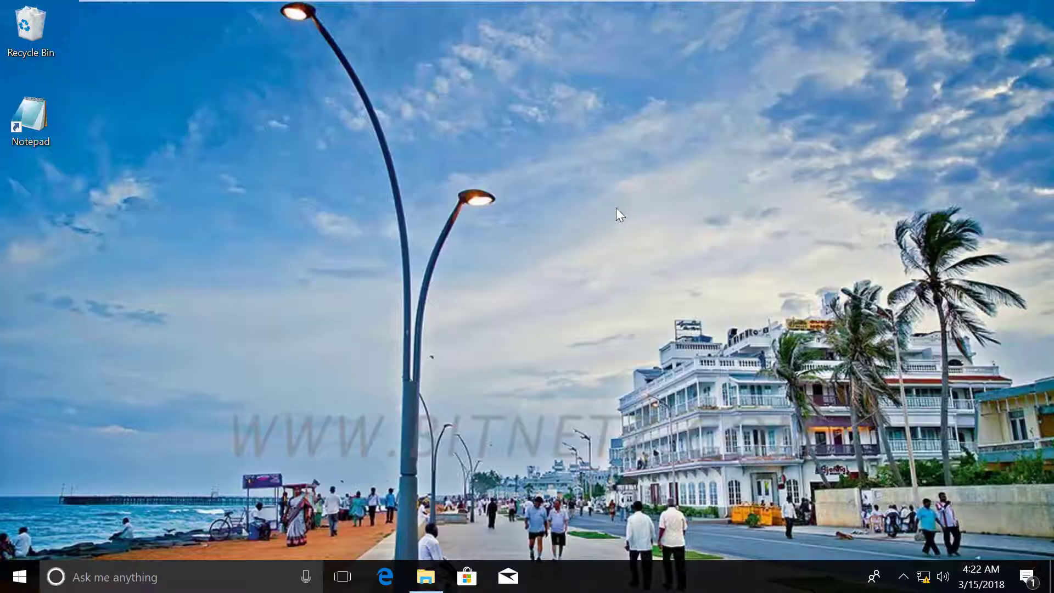
right_click(568, 160)
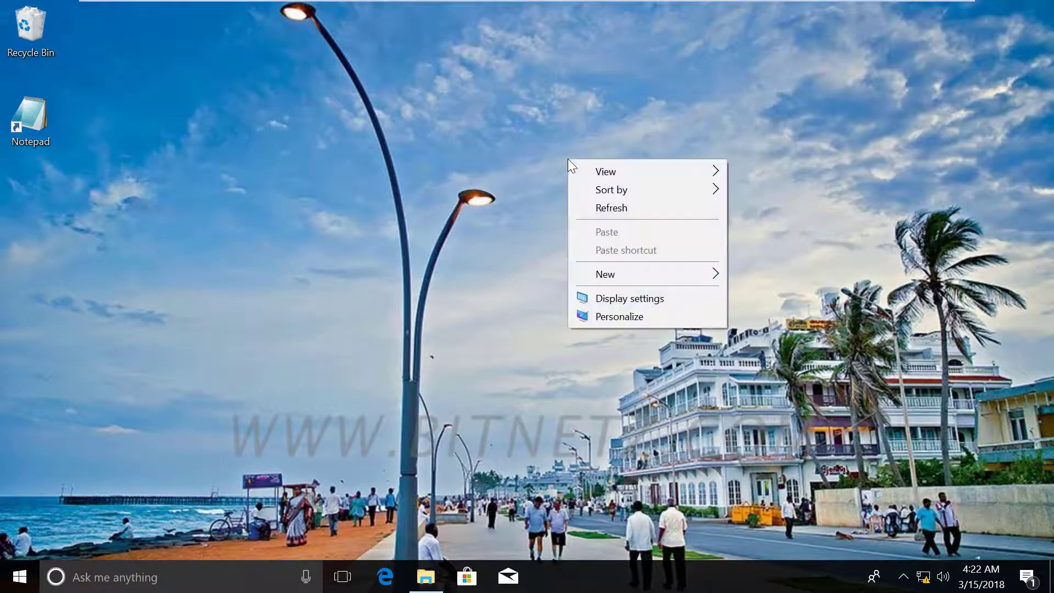
left_click(635, 315)
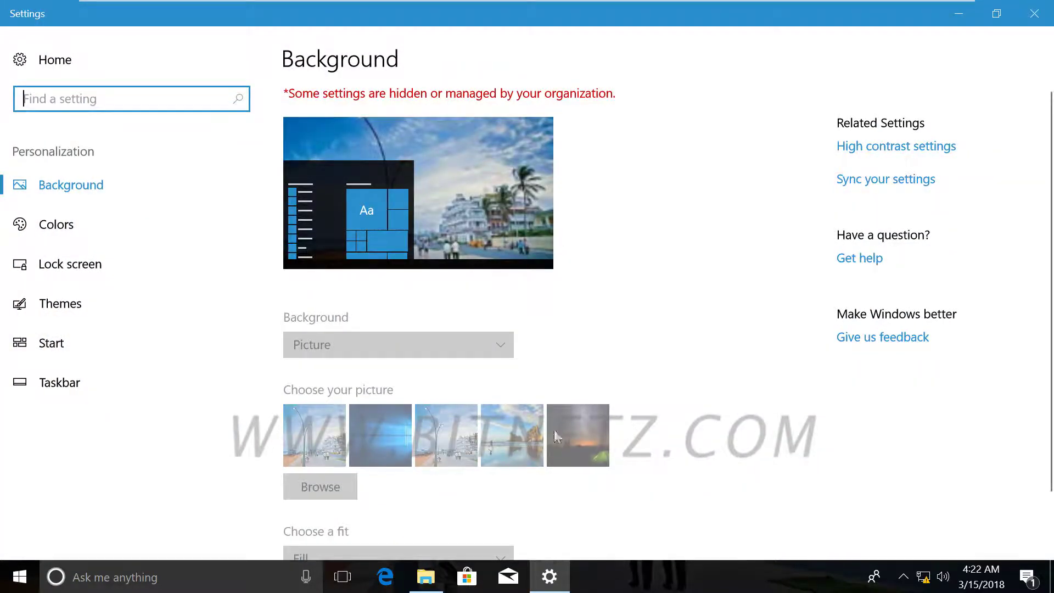
Step: Check whether the lower options on the Background settings page can be changed
scroll(727, 406, "down", 2)
left_click(381, 363)
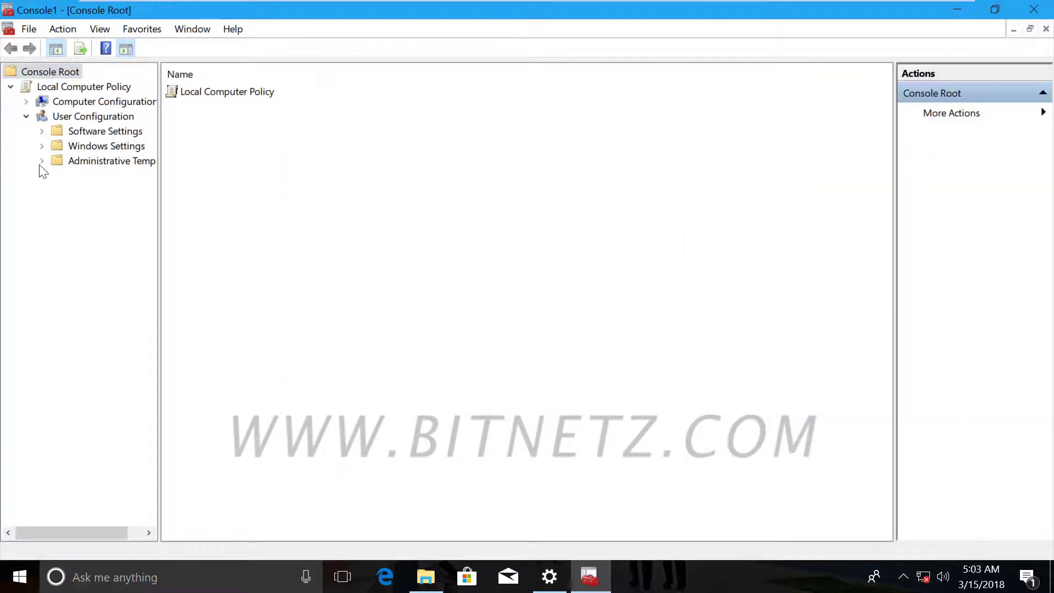
Step: Browse the All Settings list of the Administrative Templates under User Configuration in the Local Computer Policy console
left_click(42, 162)
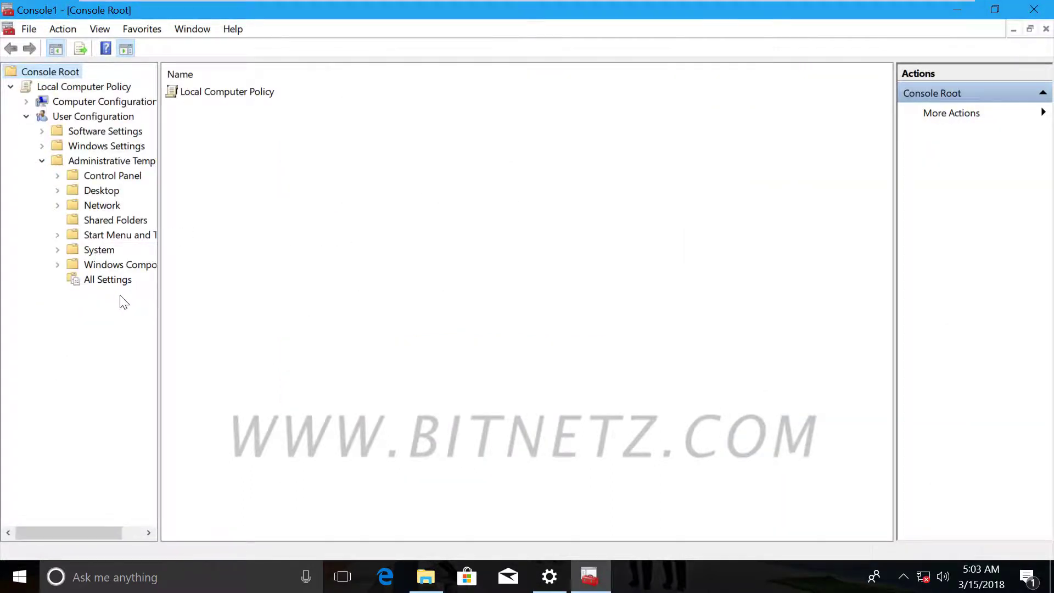
left_click(113, 280)
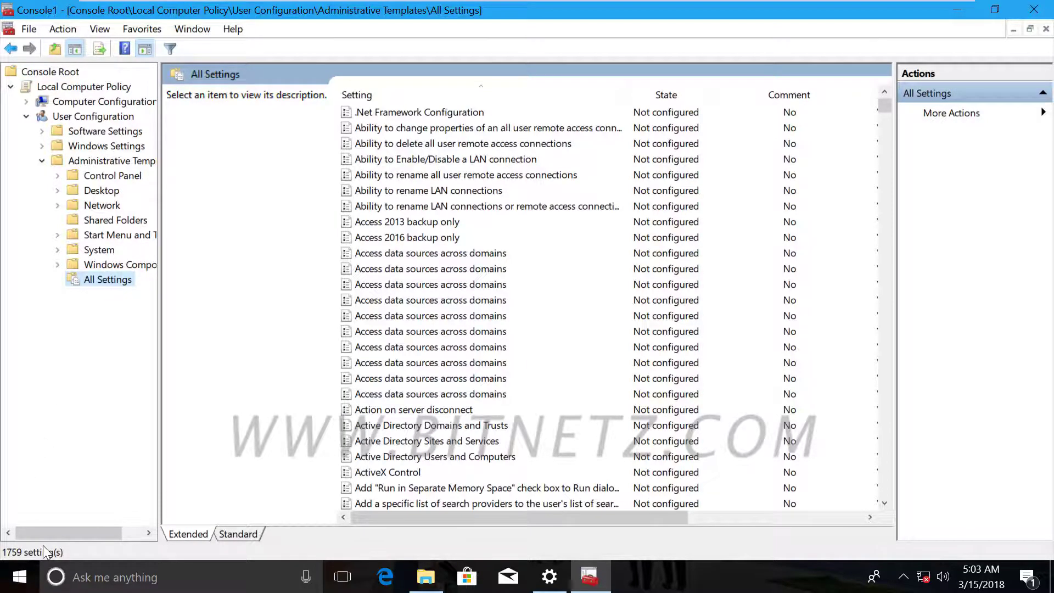
scroll(421, 295, "down", 5)
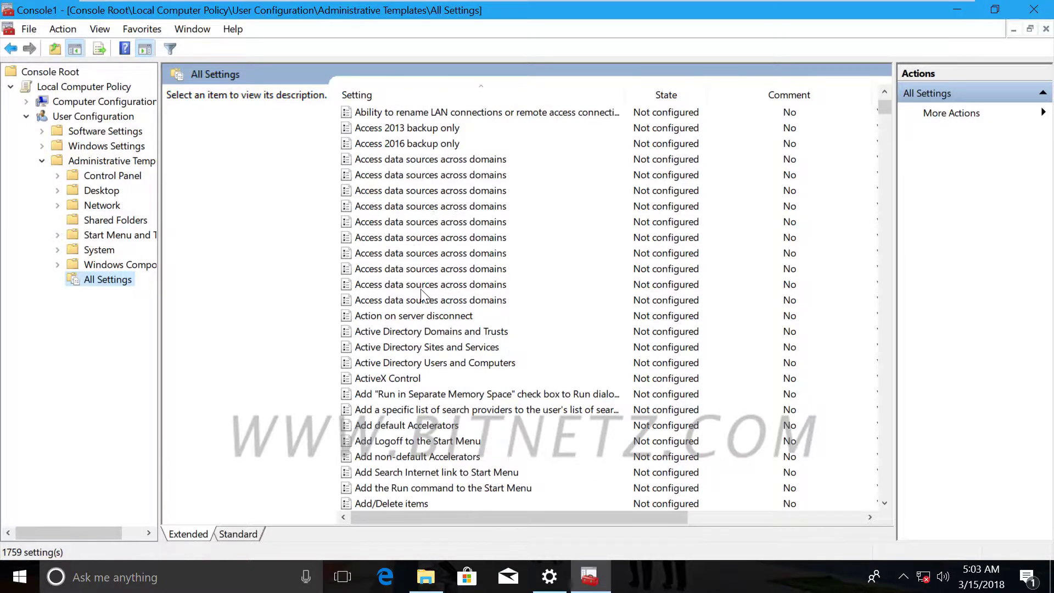
scroll(422, 290, "down", 5)
scroll(426, 299, "up", 5)
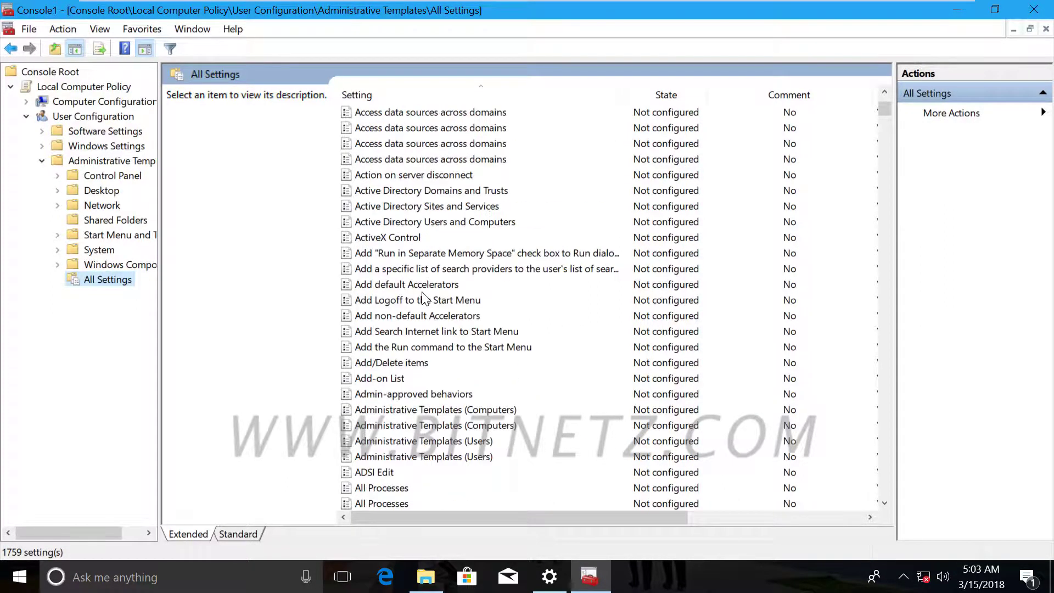
Step: Set the Lock the Taskbar policy under Start Menu and Taskbar to Enabled
left_click(108, 237)
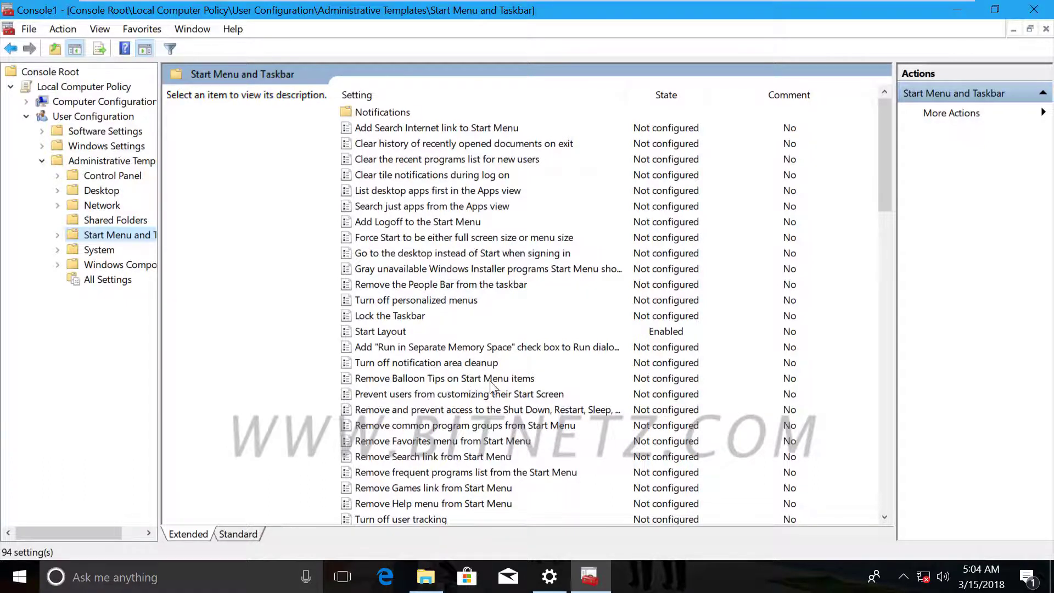
left_click(385, 317)
double_click(386, 317)
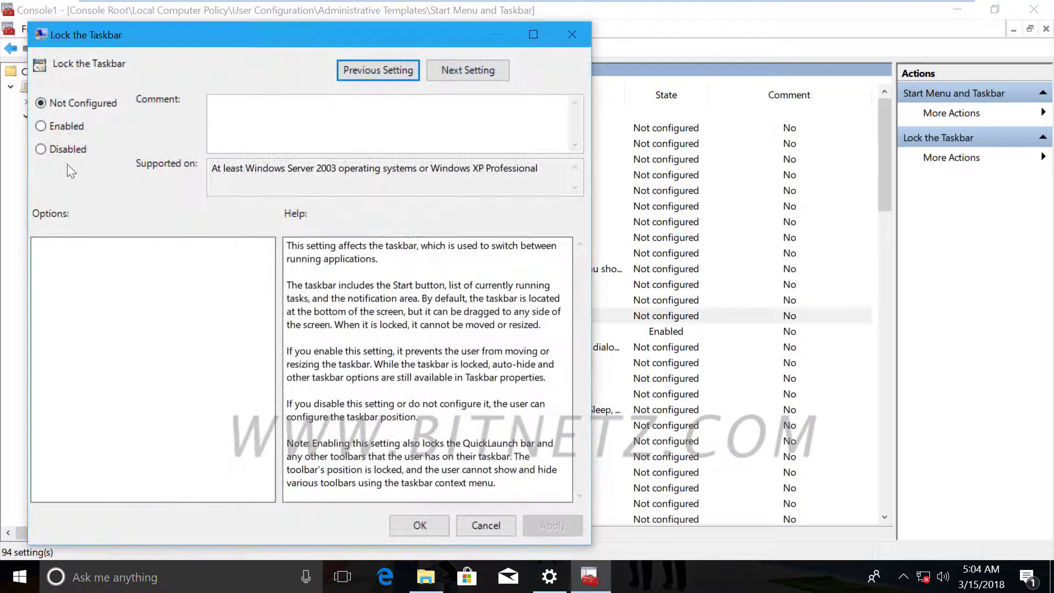
left_click(42, 127)
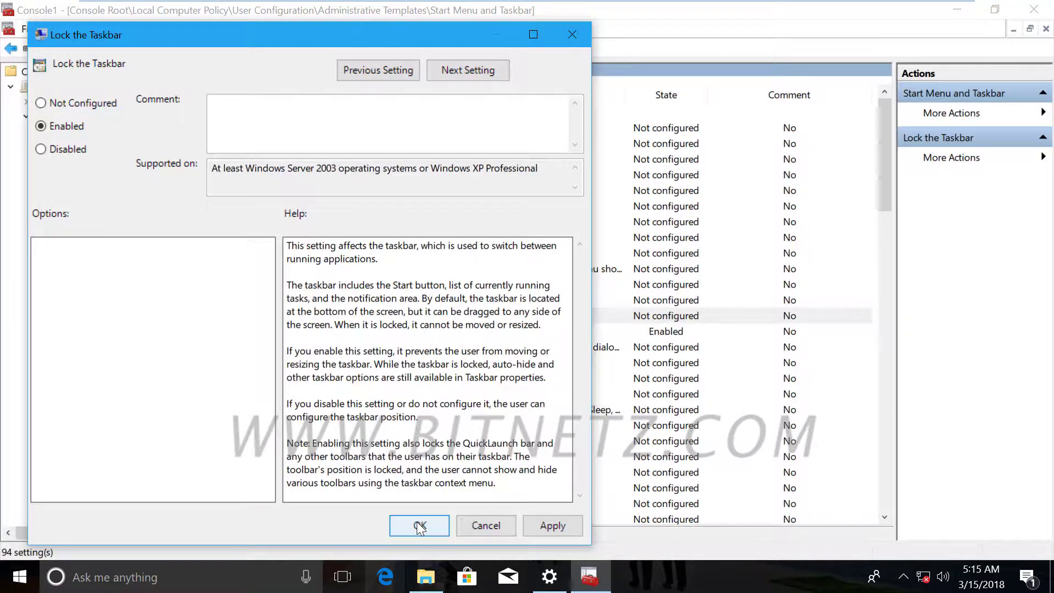
left_click(419, 526)
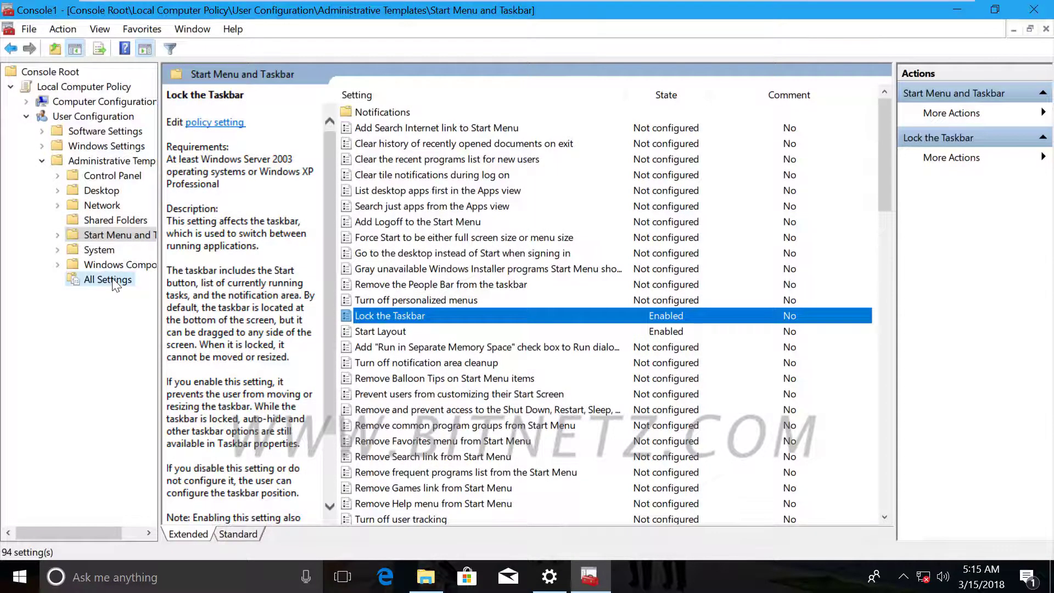
Step: Browse All Settings of the user Administrative Templates again and turn on the policy filter
left_click(115, 281)
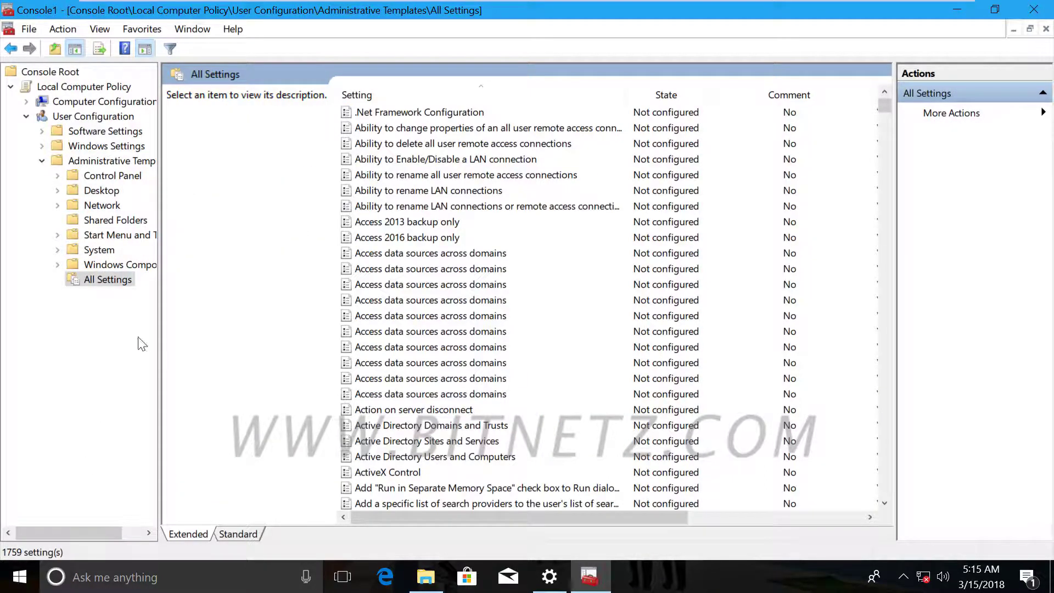
scroll(359, 259, "down", 3)
scroll(393, 319, "up", 1)
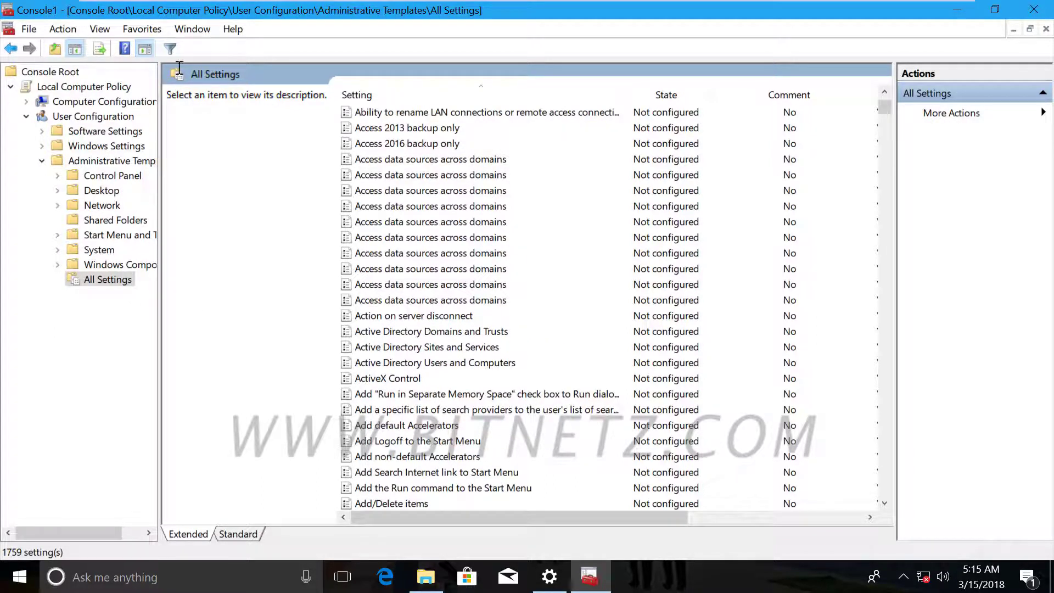
left_click(170, 49)
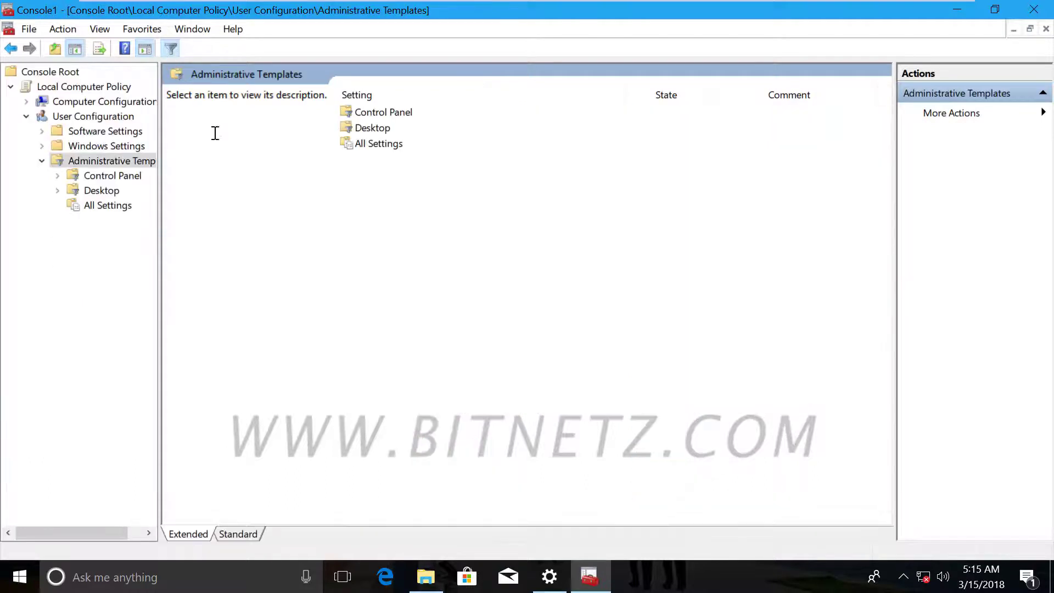
Step: Review the filter options, keep the keyword filter "wallpaper" applied, and list the matching policies in All Settings
right_click(103, 207)
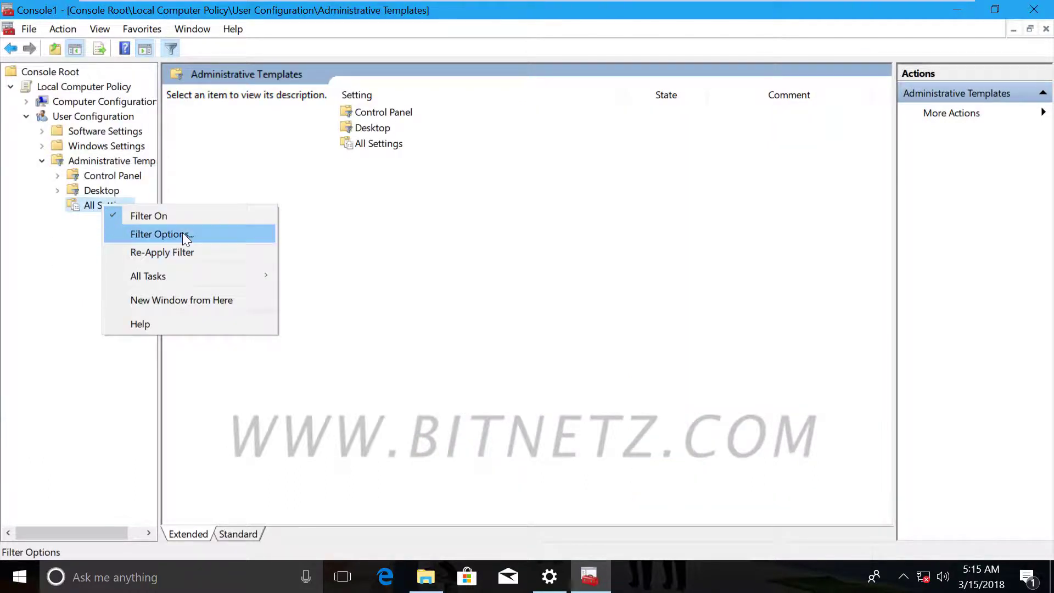
left_click(182, 233)
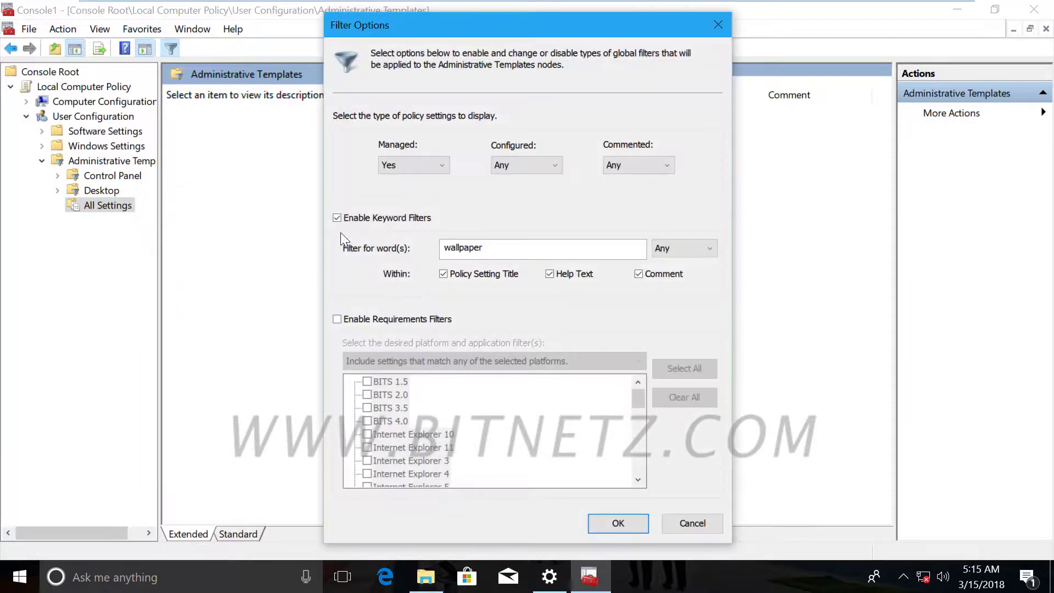
left_click_drag(492, 247, 400, 248)
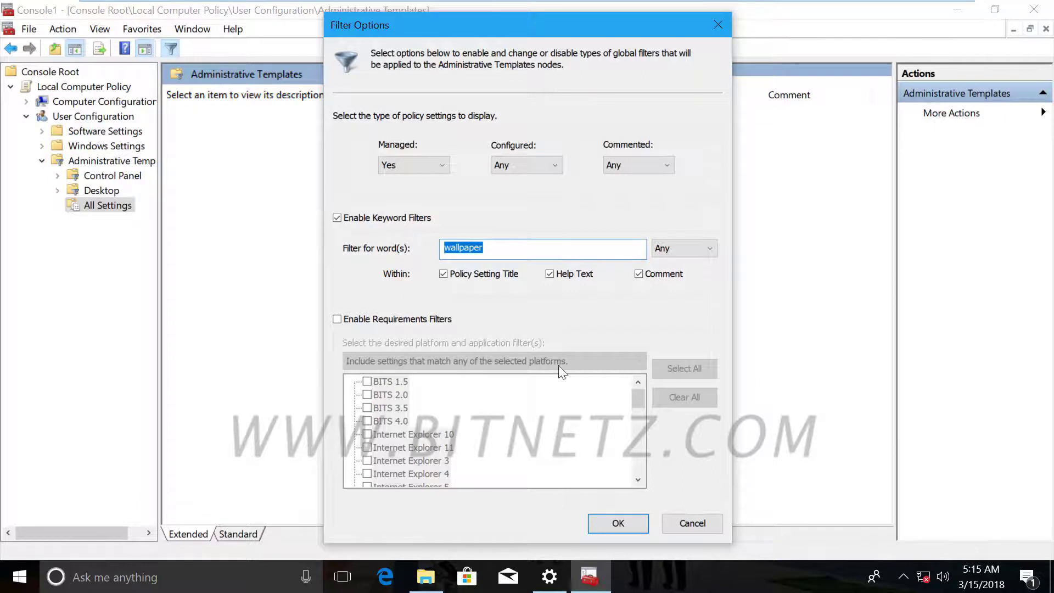
left_click(628, 527)
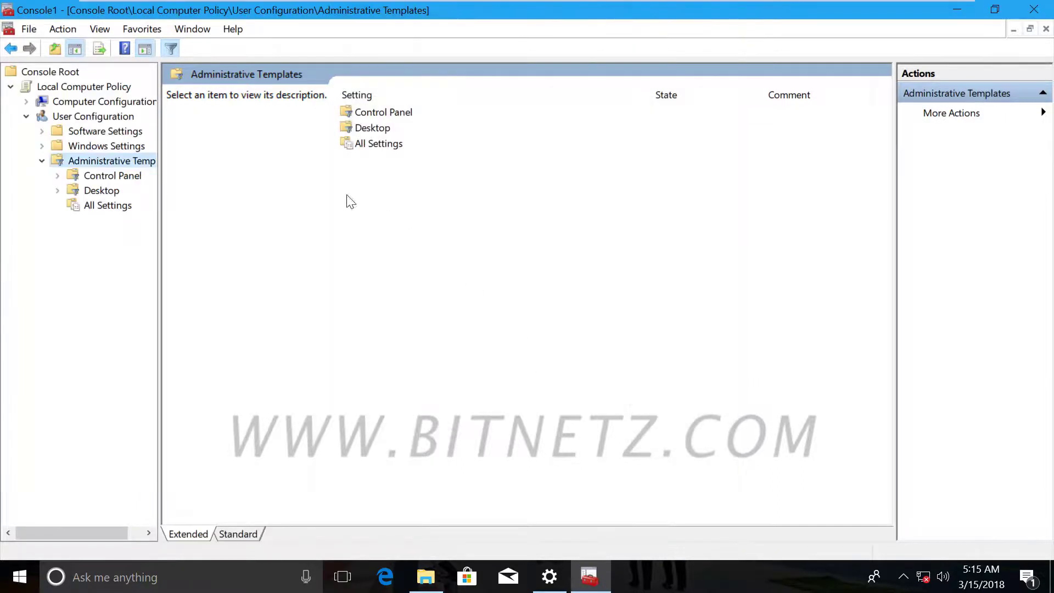
left_click(122, 208)
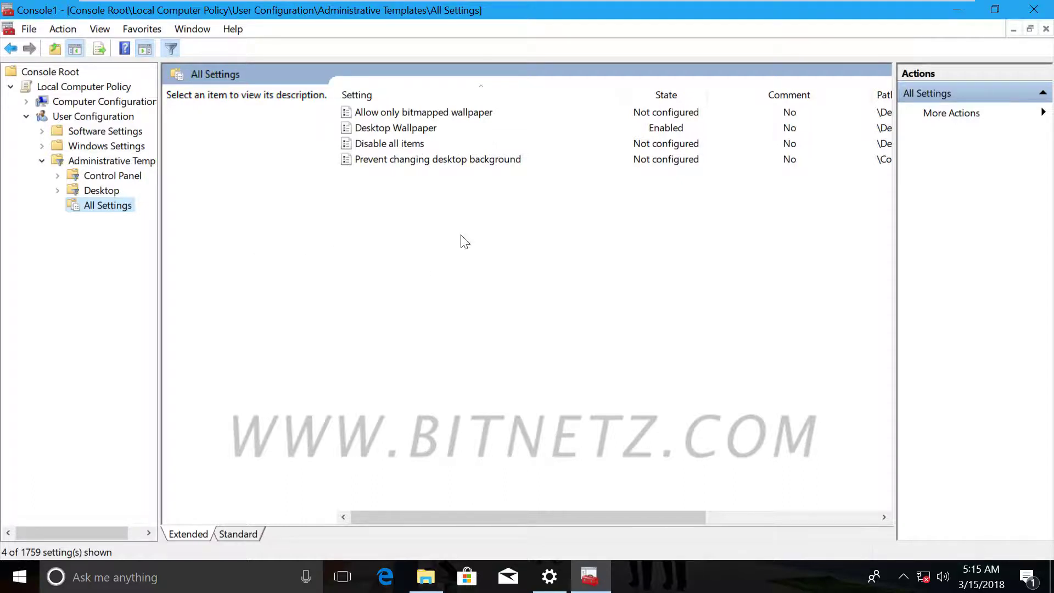
Step: Look through the filtered Desktop and All Settings nodes and call up the filter options again
left_click(12, 50)
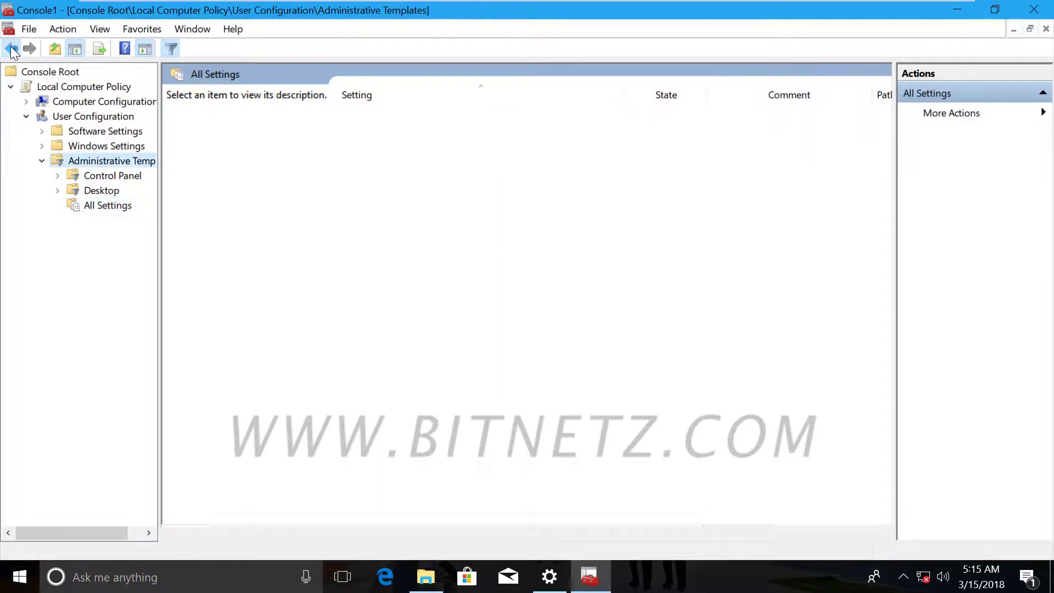
left_click(113, 203)
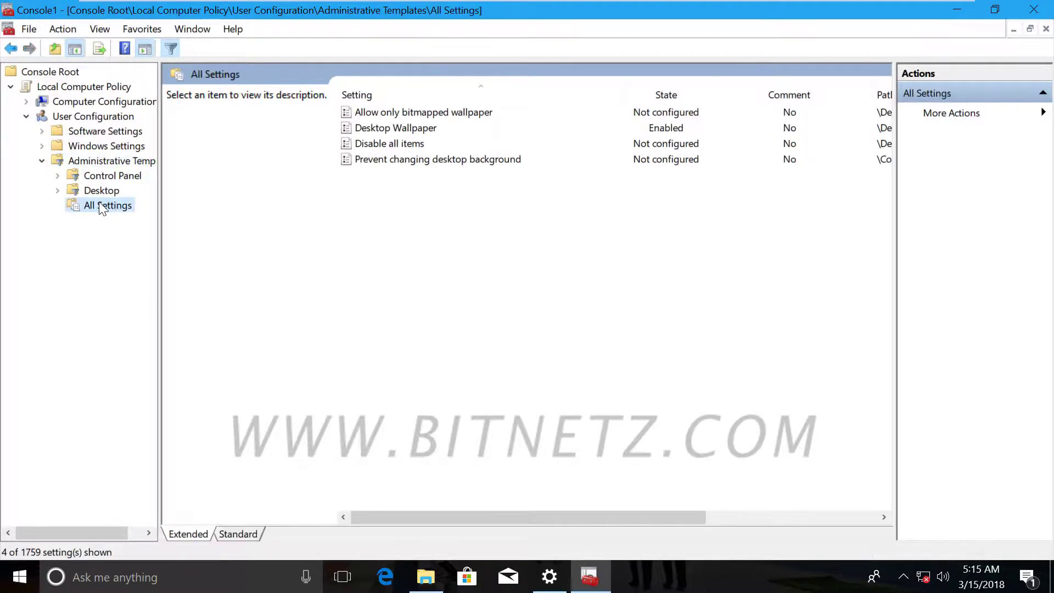
left_click(102, 191)
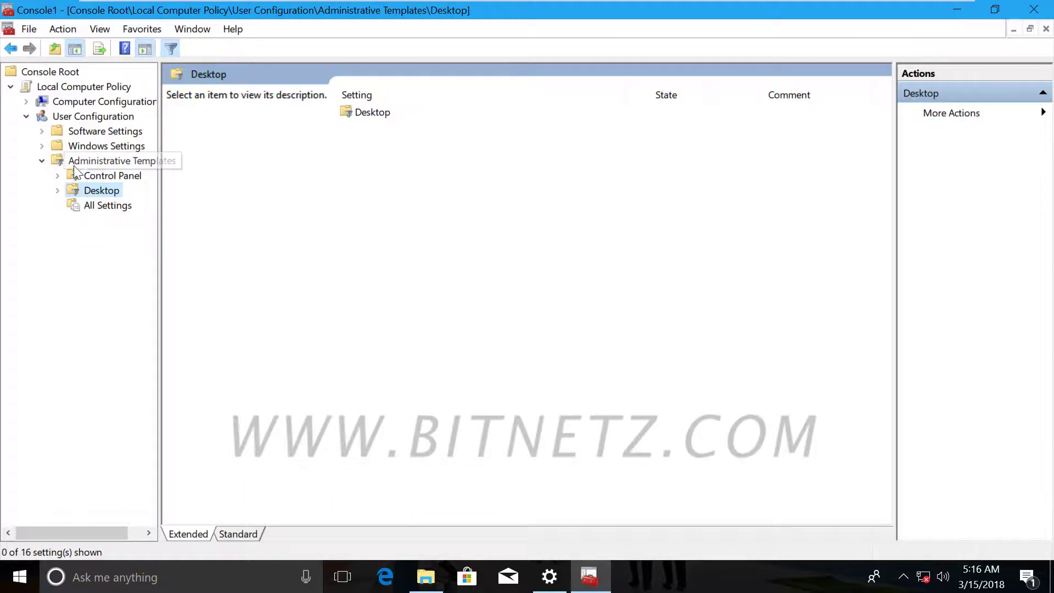
left_click(97, 212)
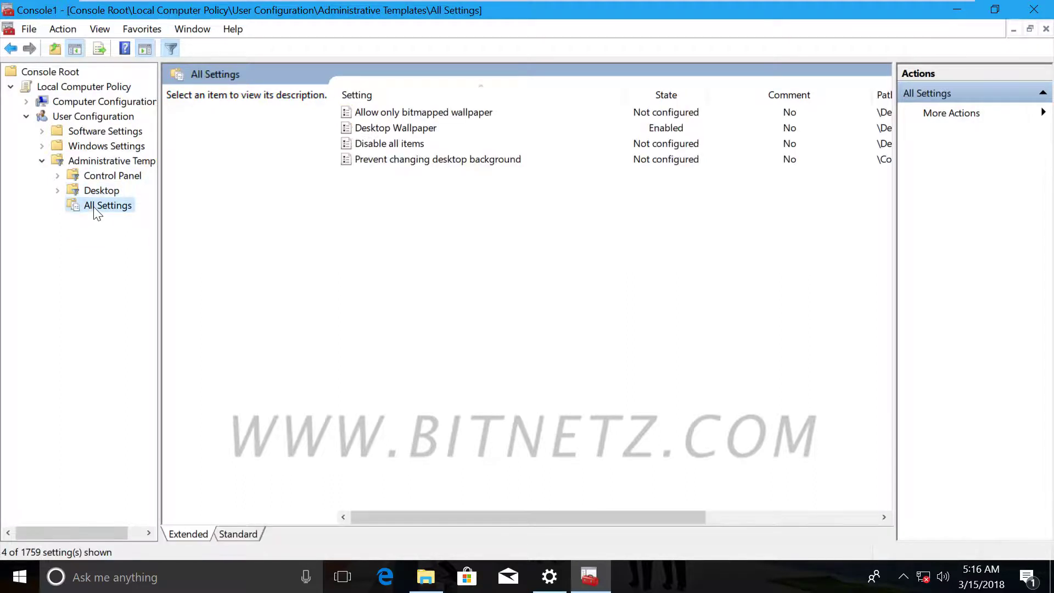
right_click(98, 210)
left_click(176, 240)
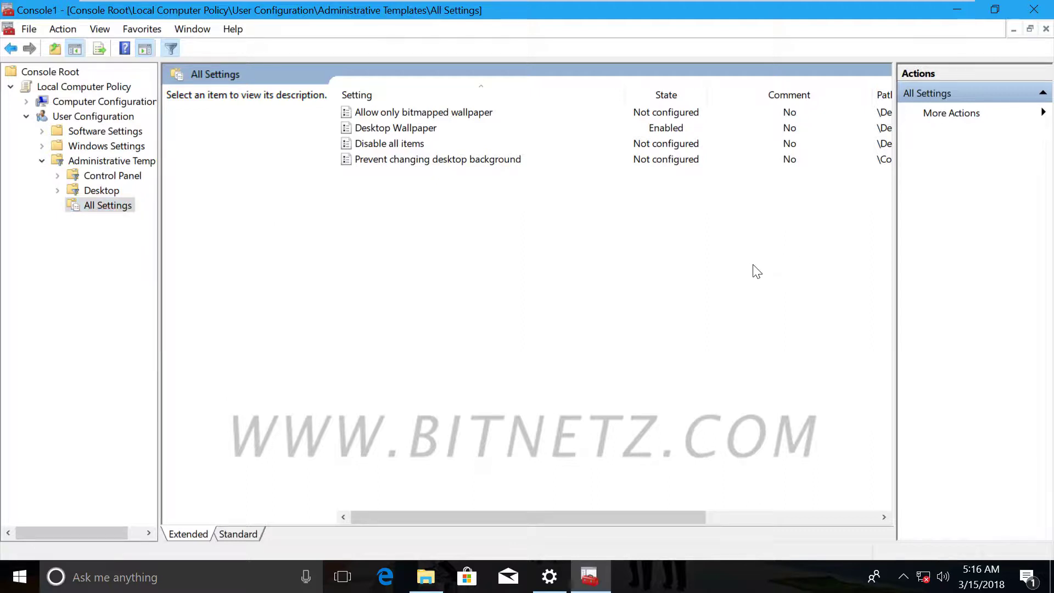